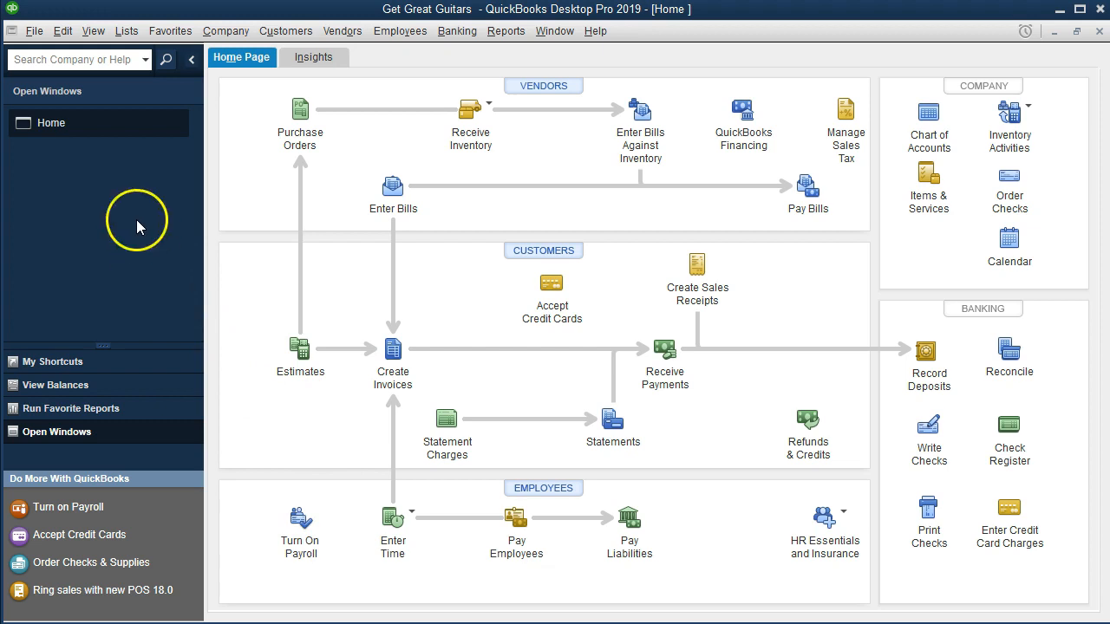
{"action": "left_click", "coordinate": [93, 36]}
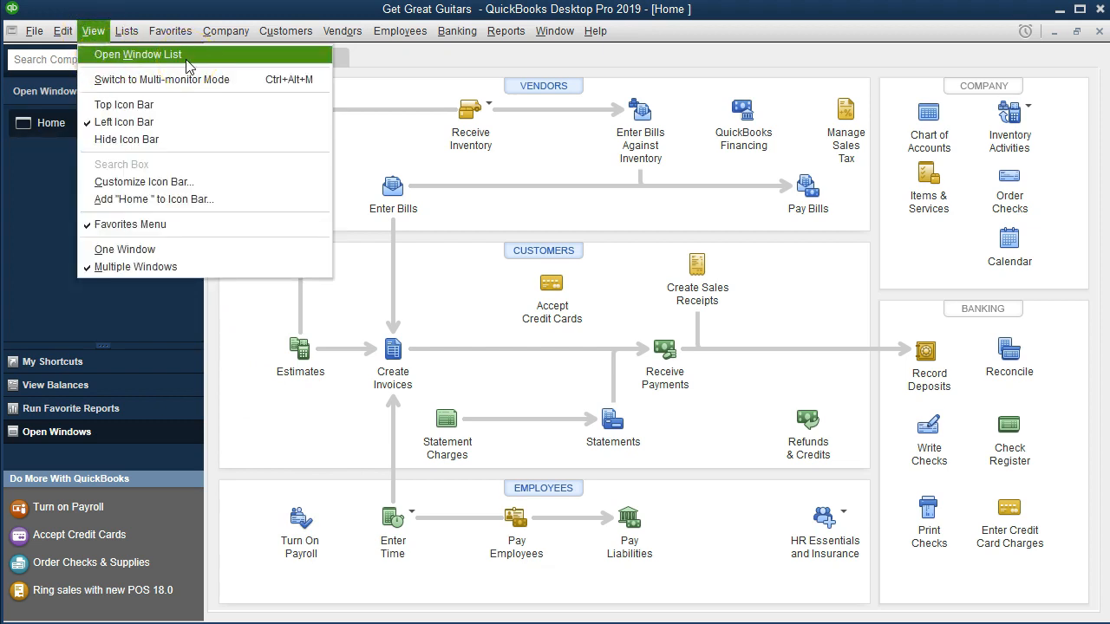
{"action": "left_click", "coordinate": [39, 201]}
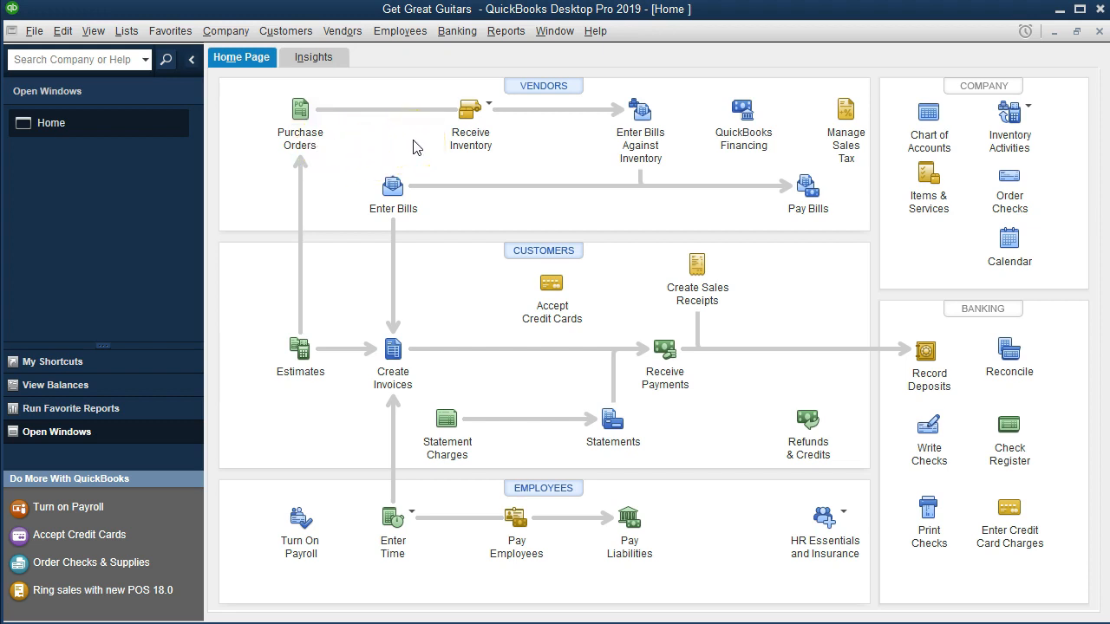
{"action": "left_click", "coordinate": [491, 107]}
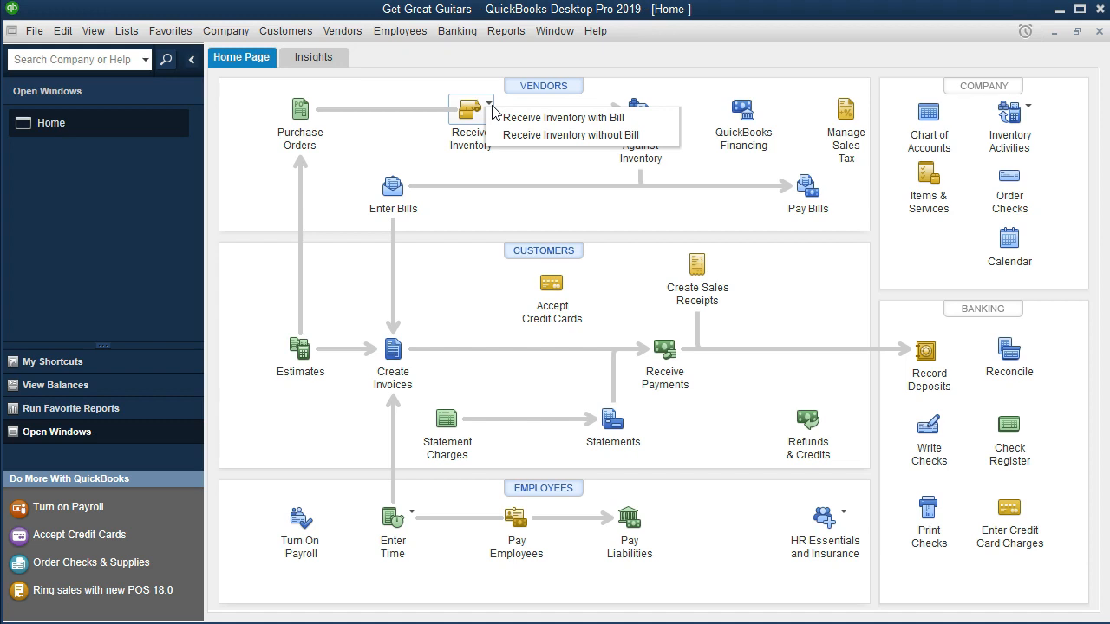
{"action": "left_click", "coordinate": [407, 132]}
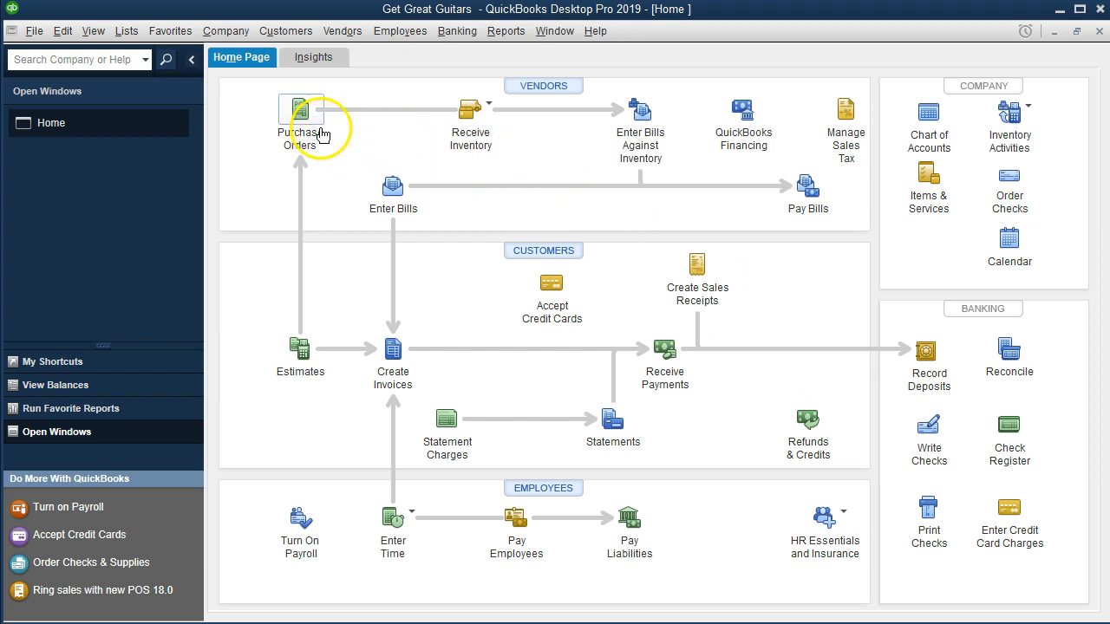
Step: Start a new check drawn on the Checking account and date it 01/25/2019
{"action": "left_click", "coordinate": [921, 442]}
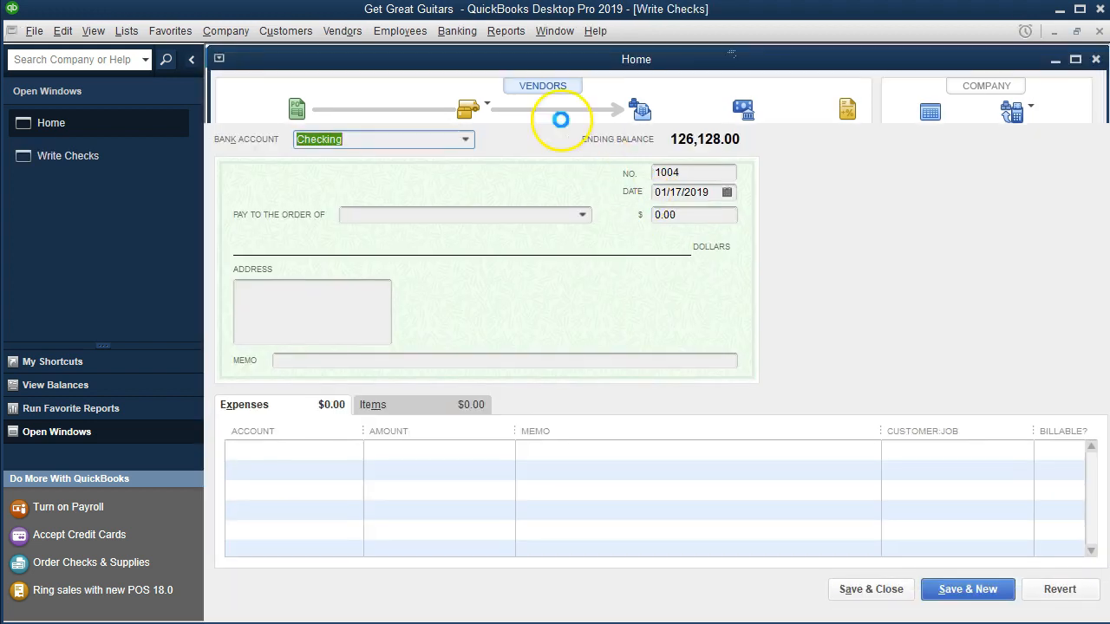
{"action": "left_click", "coordinate": [463, 36]}
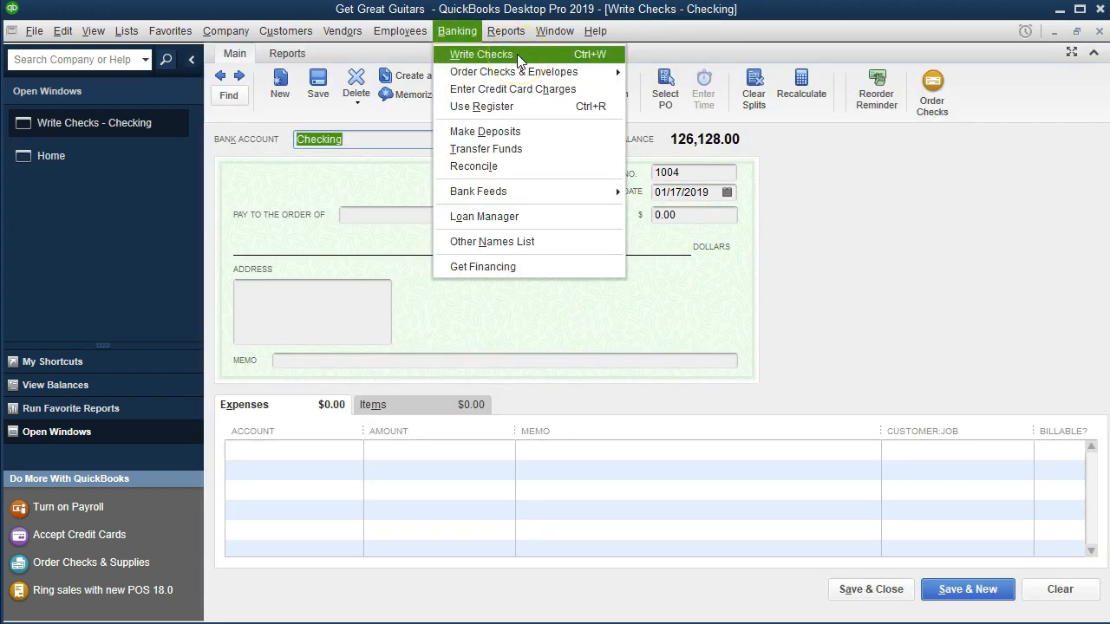
{"action": "left_click", "coordinate": [757, 199]}
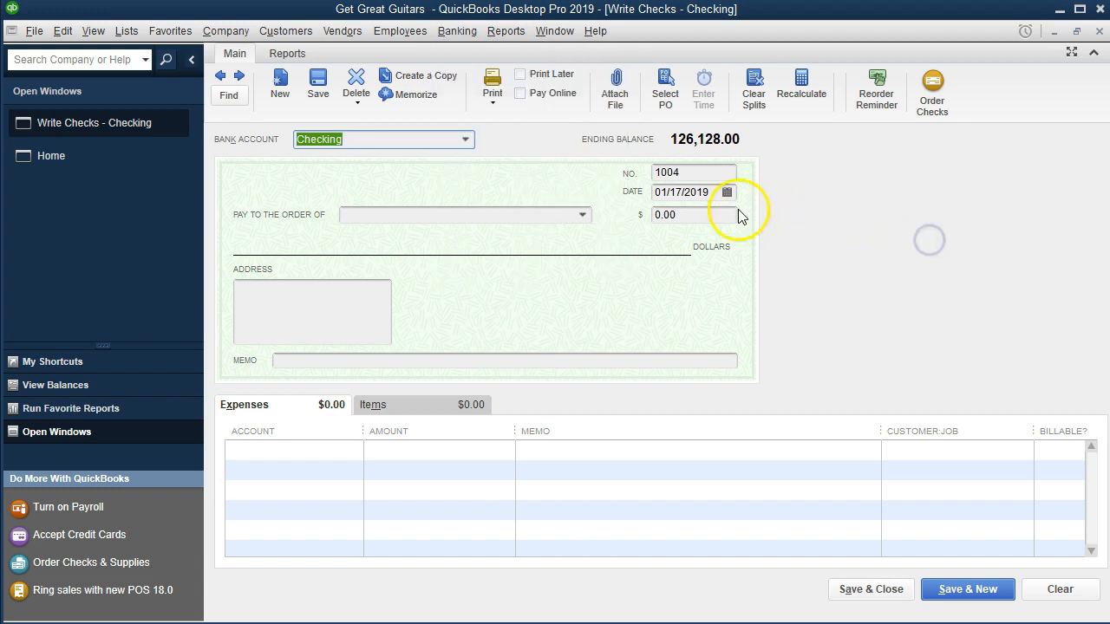
{"action": "key", "text": "Tab"}
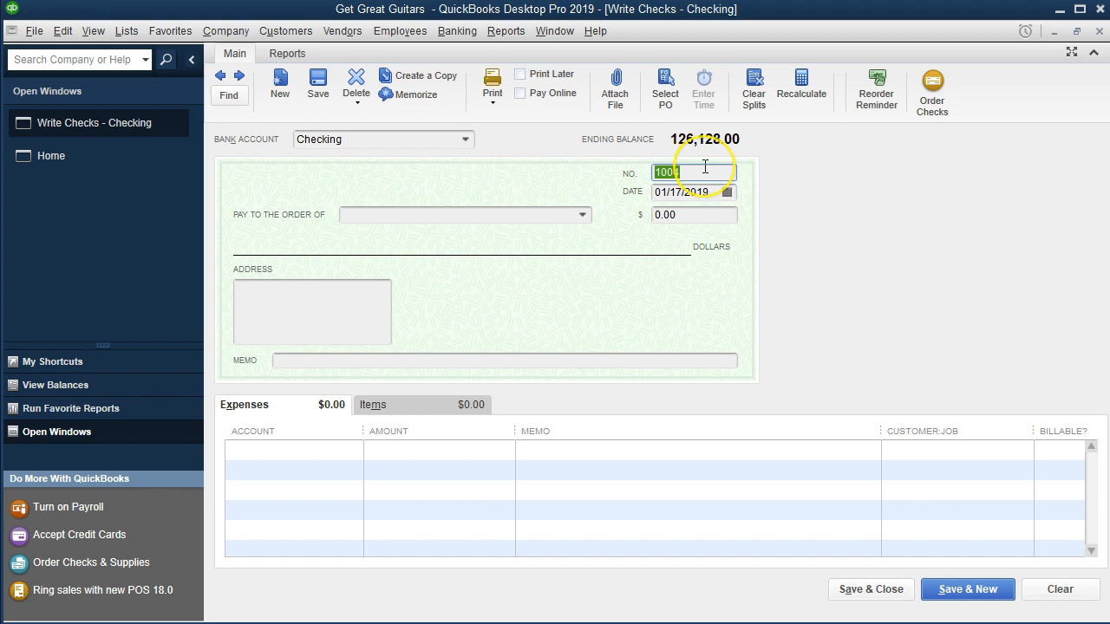
{"action": "key", "text": "Tab"}
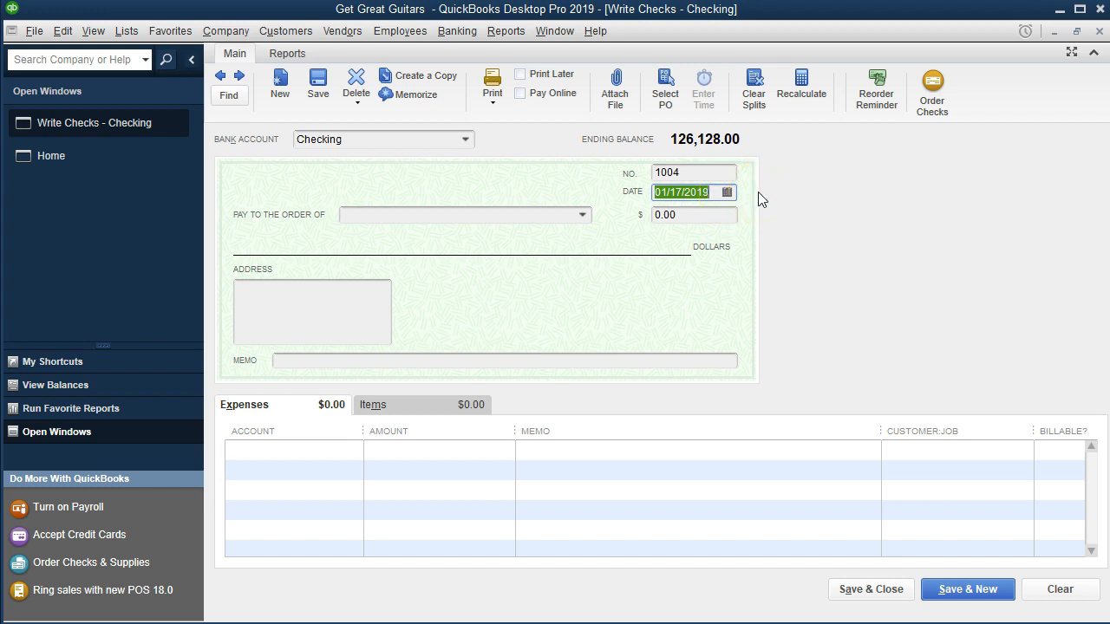
{"action": "key", "text": "plus"}
{"action": "key", "text": "plus"}
{"action": "key", "text": "plus"}
{"action": "key", "text": "plus"}
{"action": "key", "text": "plus"}
{"action": "key", "text": "Tab"}
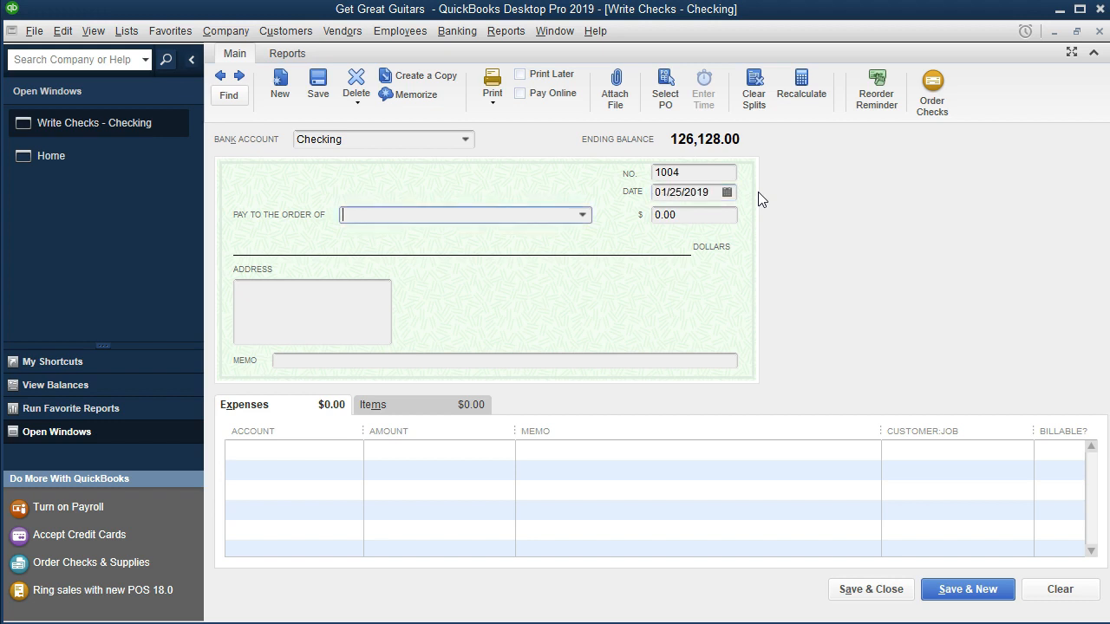
Step: Make the check payable to the vendor Epiphone and receive against its open purchase order dated 01/12/2019
{"action": "left_click", "coordinate": [582, 216]}
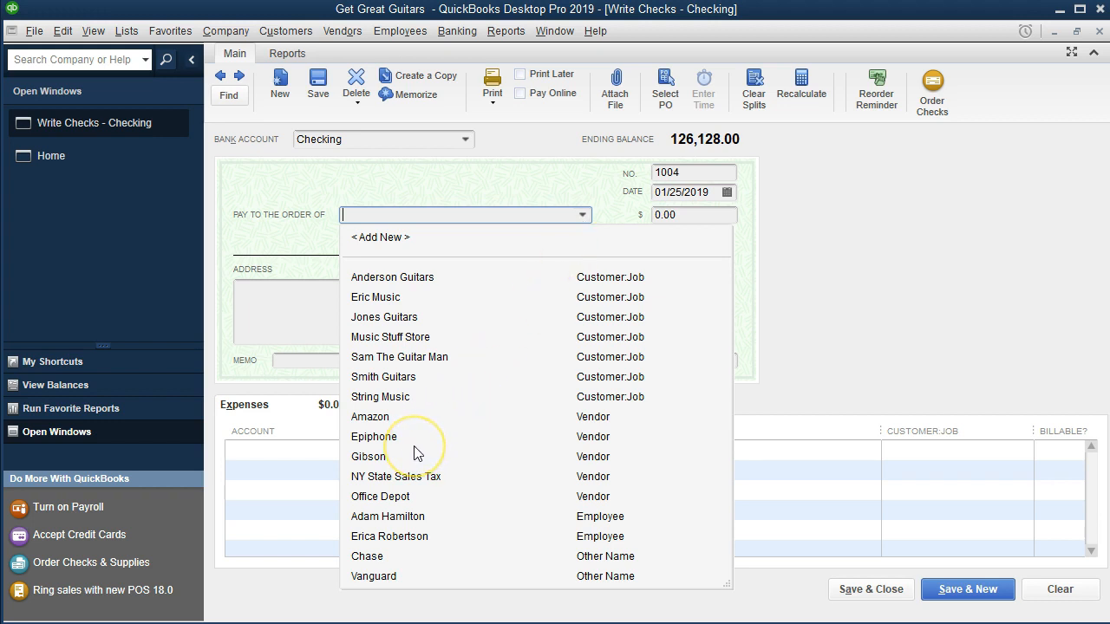
{"action": "type", "text": "Epiphone"}
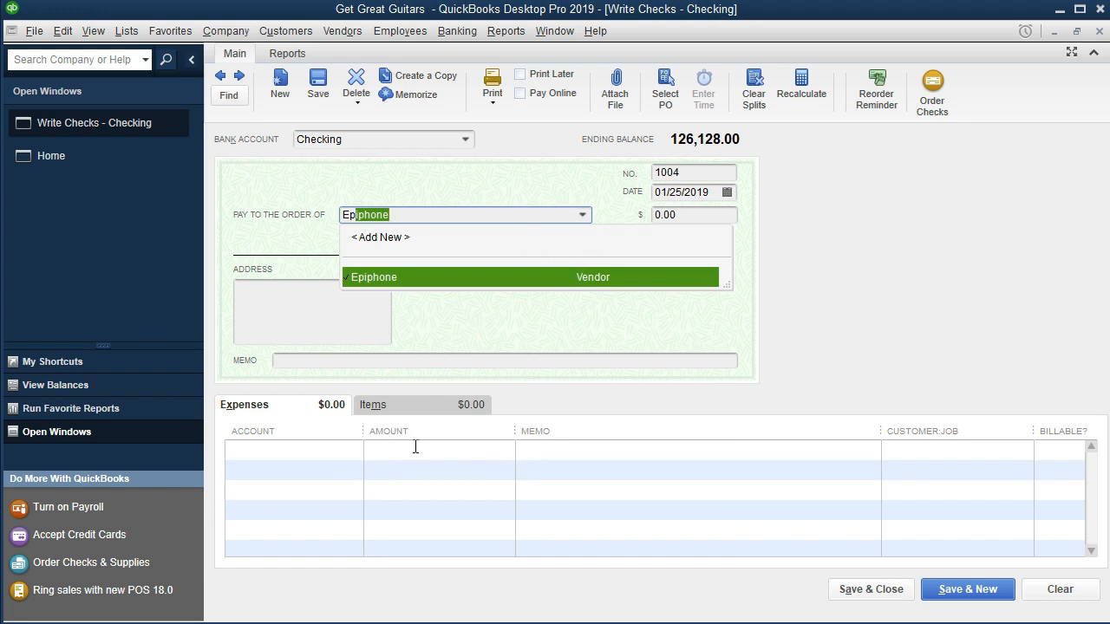
{"action": "key", "text": "Tab"}
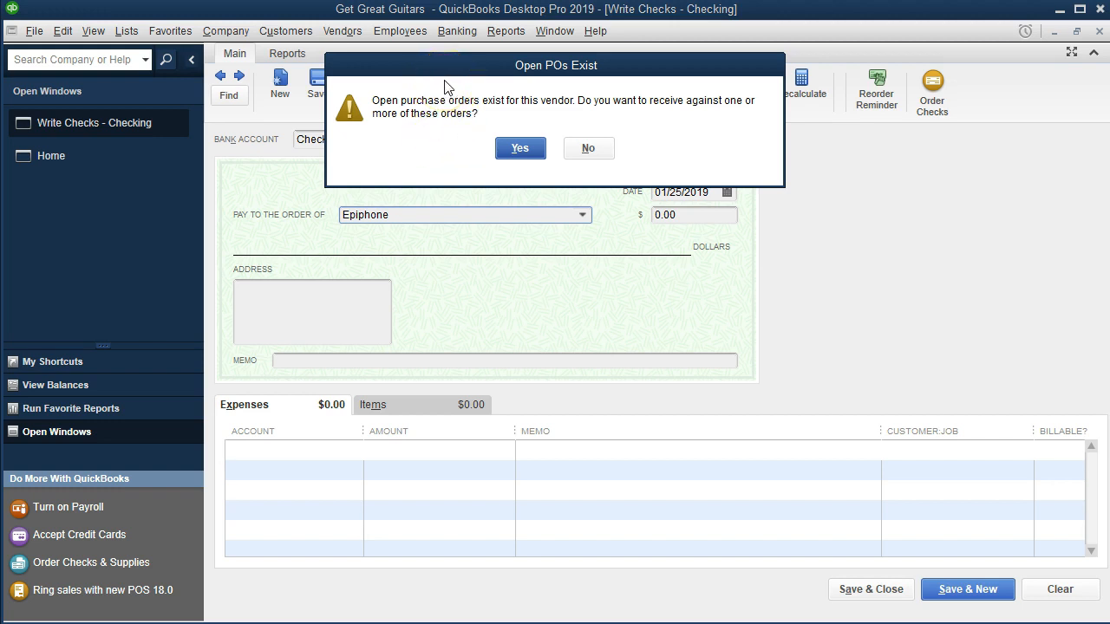
{"action": "left_click", "coordinate": [520, 149]}
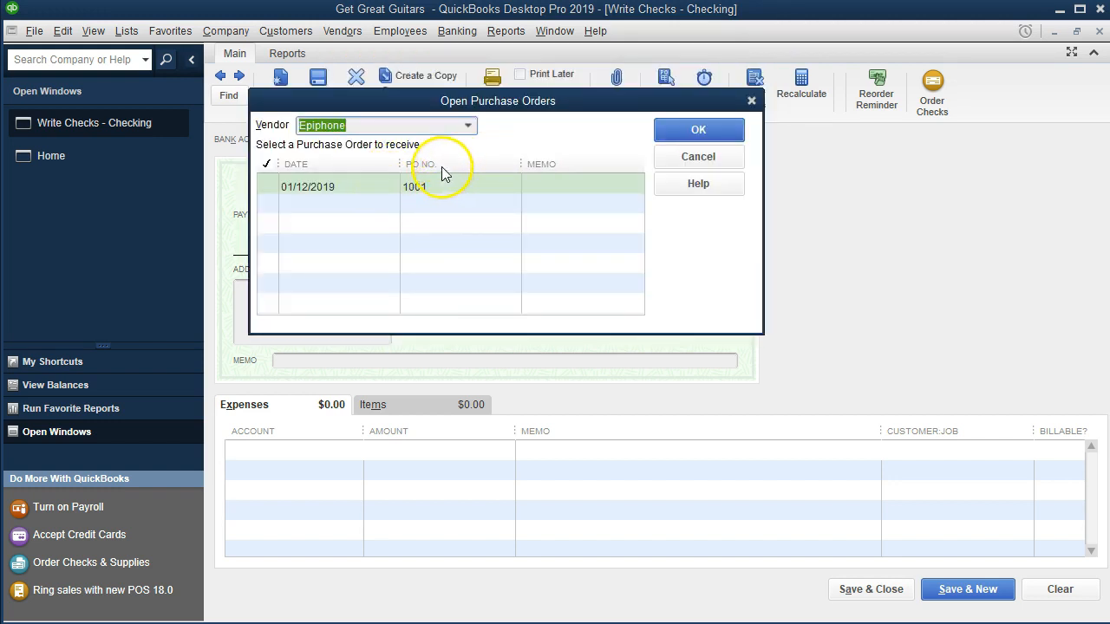
{"action": "left_click", "coordinate": [267, 186]}
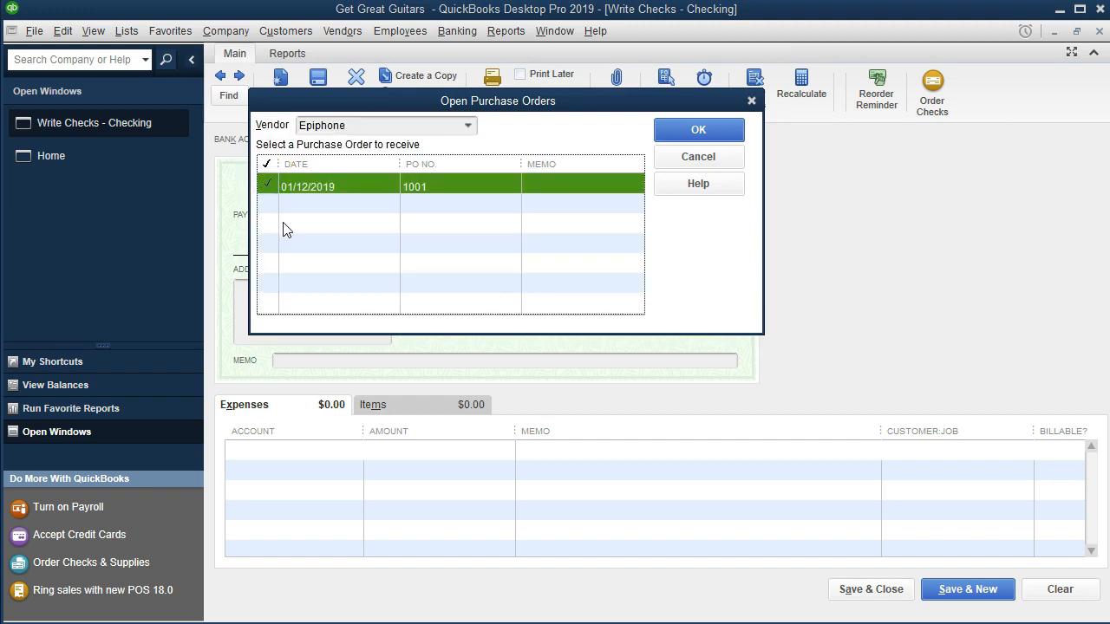
{"action": "left_click", "coordinate": [668, 132]}
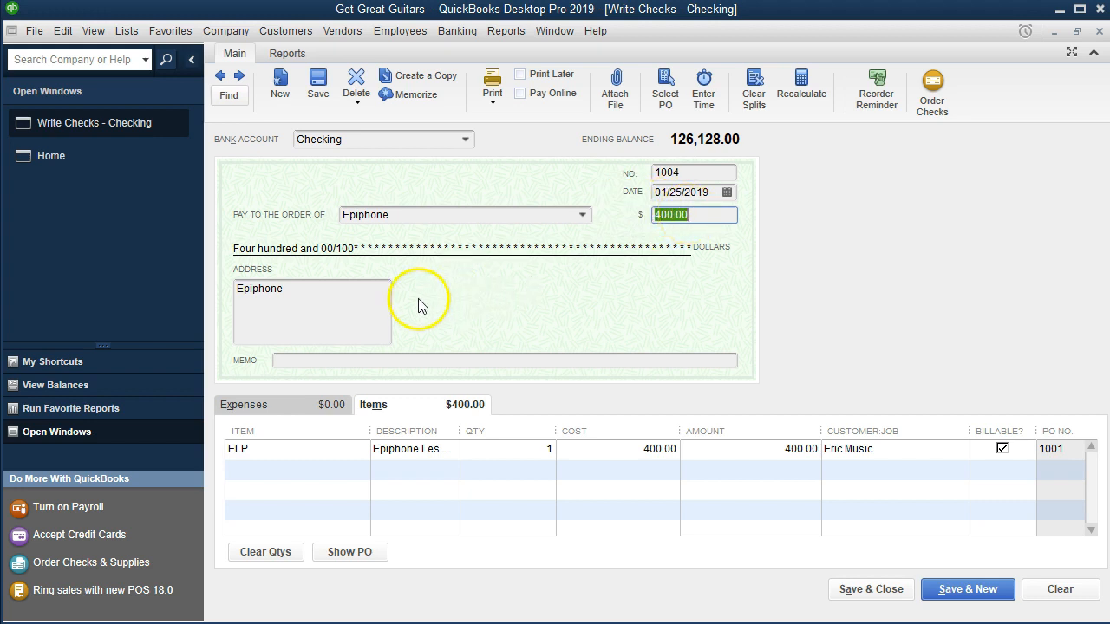
Step: Review the expense and item lines of the Epiphone check, and save and close it
{"action": "left_click", "coordinate": [369, 301]}
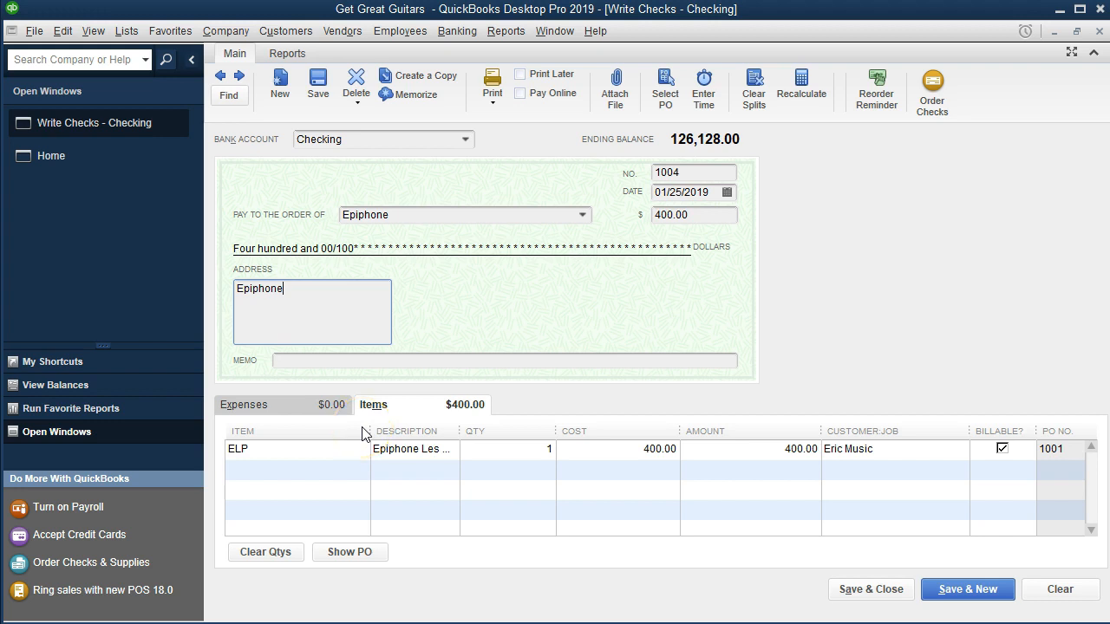
{"action": "left_click", "coordinate": [332, 413]}
{"action": "left_click", "coordinate": [301, 408]}
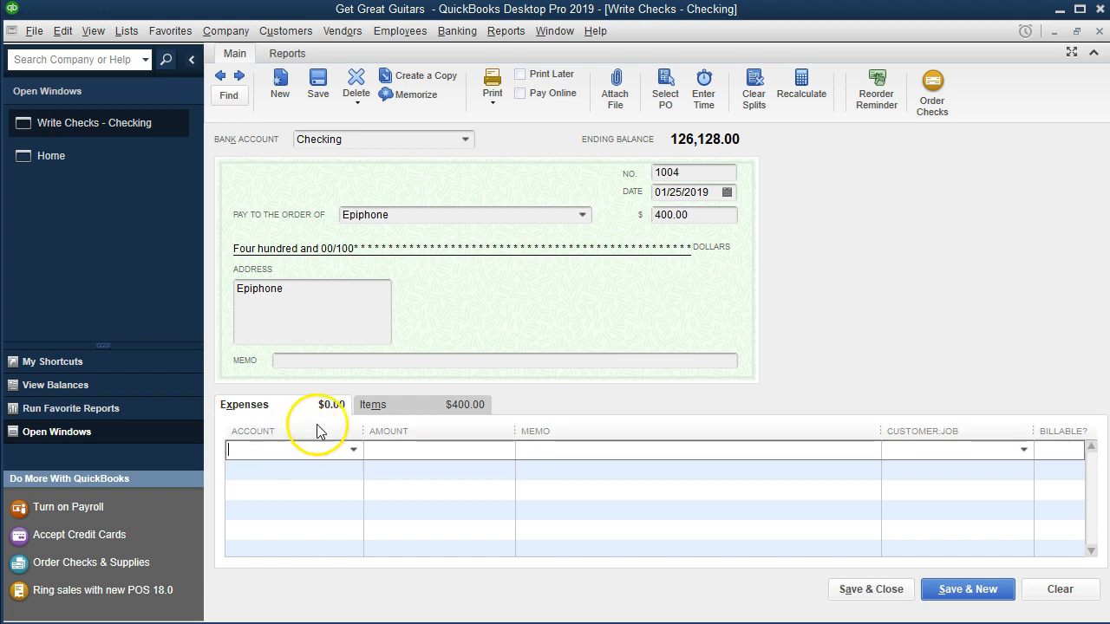
{"action": "left_click", "coordinate": [372, 406]}
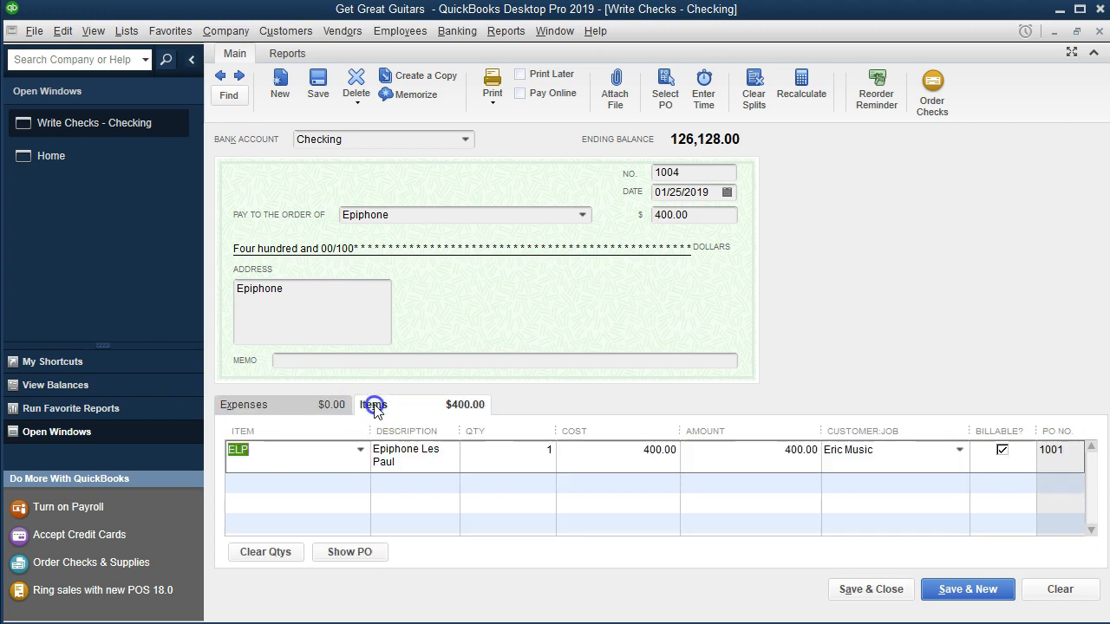
{"action": "left_click", "coordinate": [360, 451]}
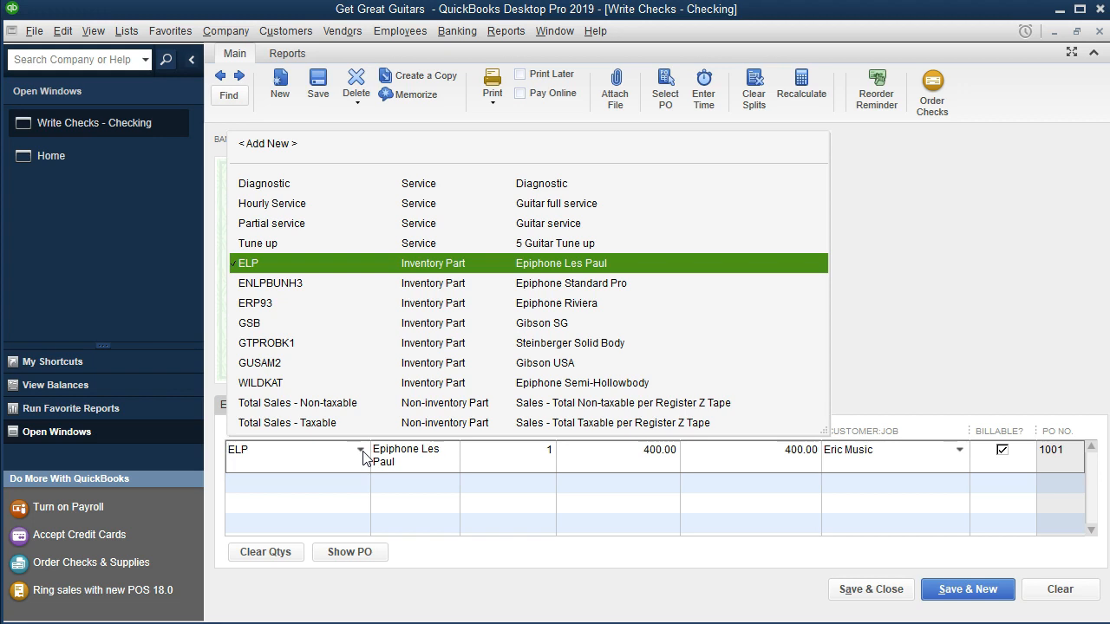
{"action": "left_click", "coordinate": [362, 453]}
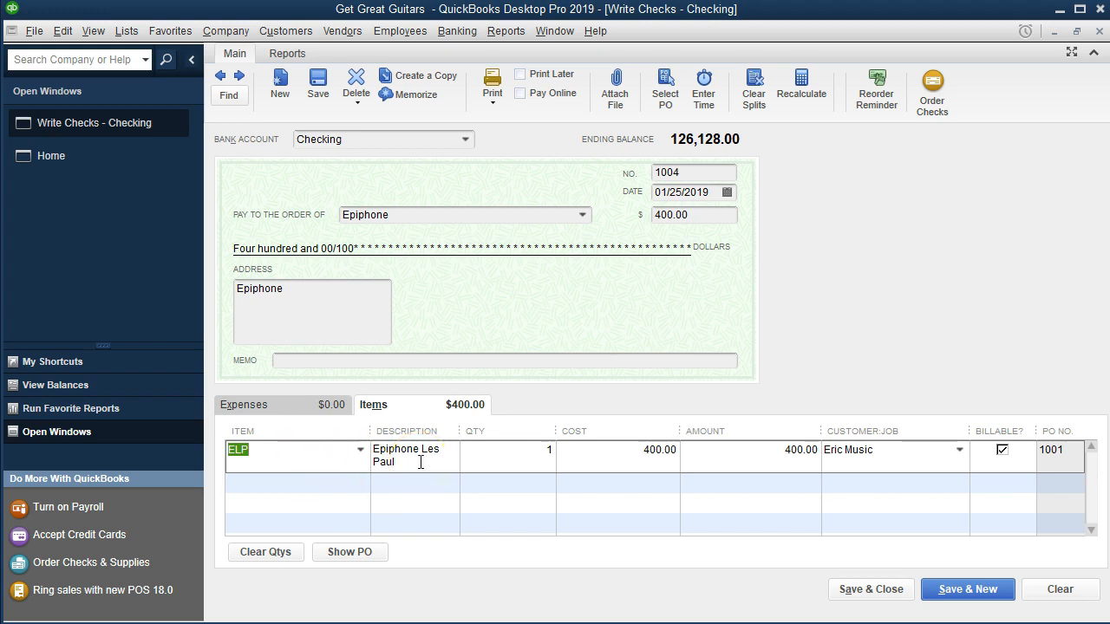
{"action": "left_click", "coordinate": [902, 602]}
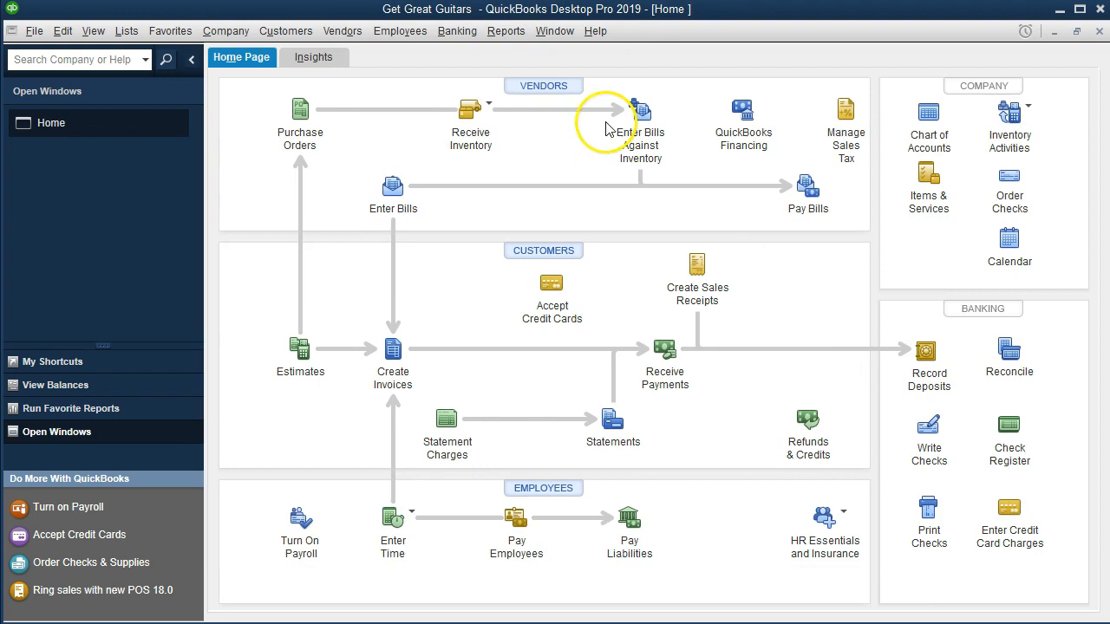
Step: Open the standard Balance Sheet report
{"action": "left_click", "coordinate": [510, 32]}
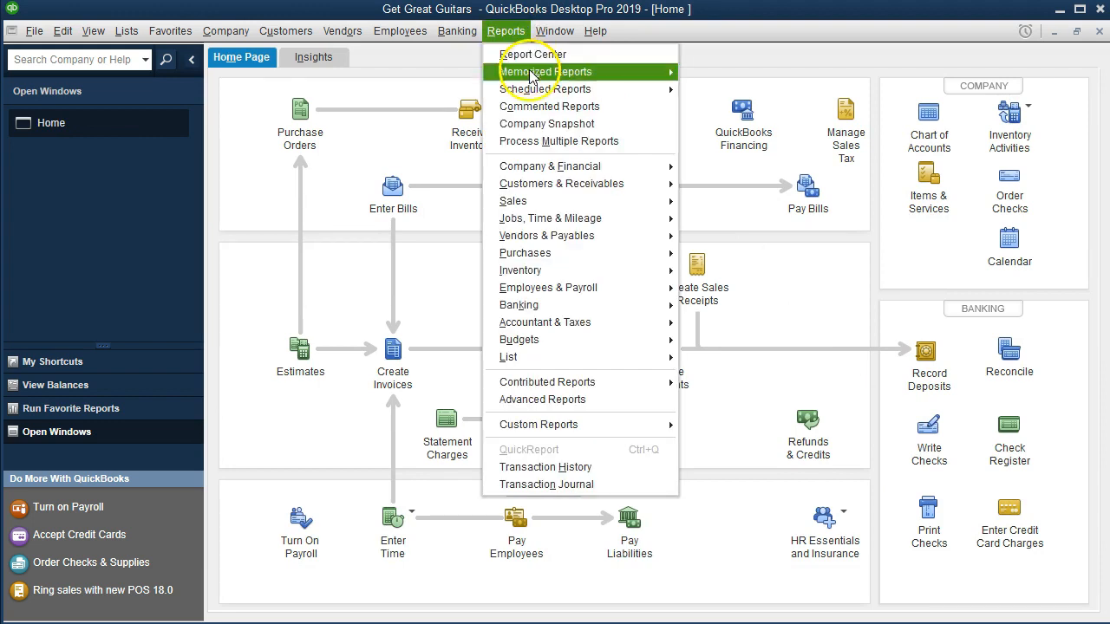
{"action": "mouse_move", "coordinate": [664, 166]}
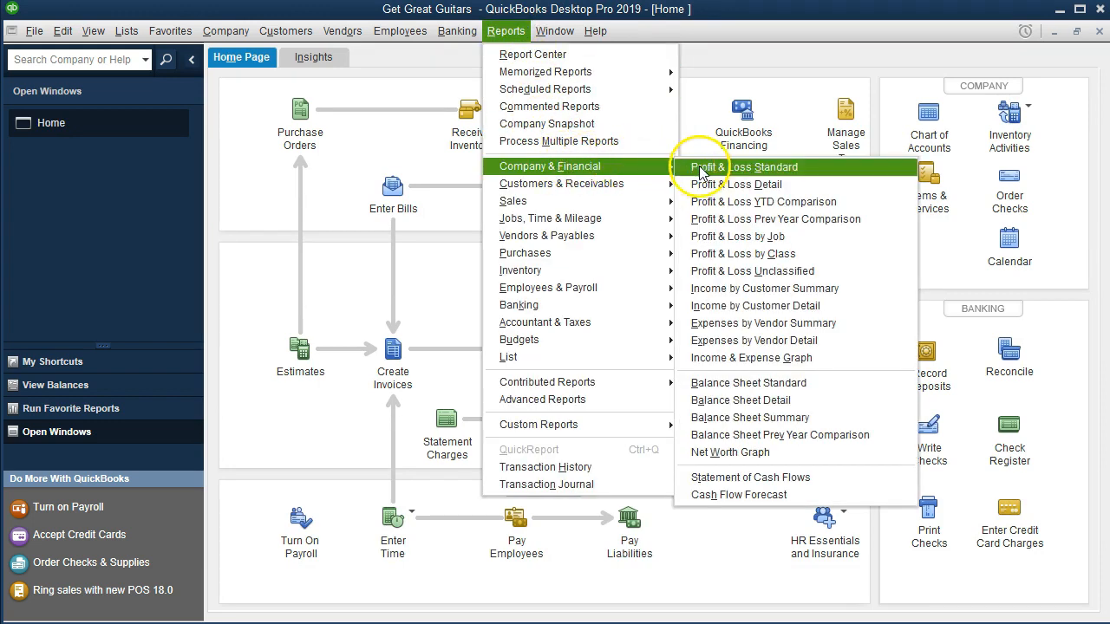
{"action": "left_click", "coordinate": [847, 385]}
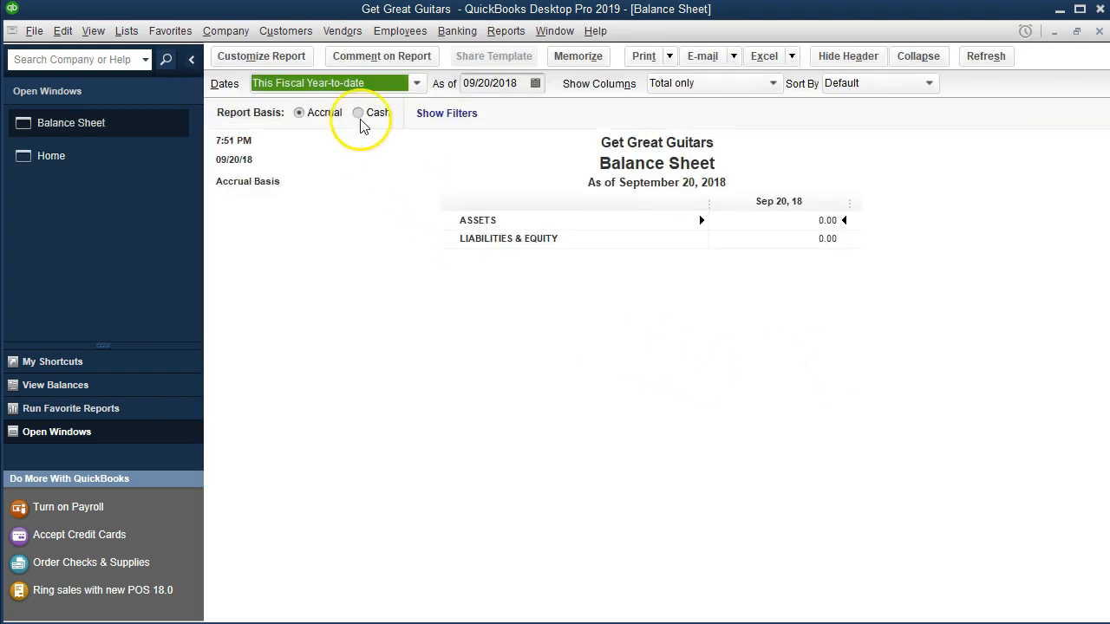
Step: Customize the Balance Sheet's date range to run from 01/01/2019 to 12/31/2019
{"action": "left_click", "coordinate": [306, 61]}
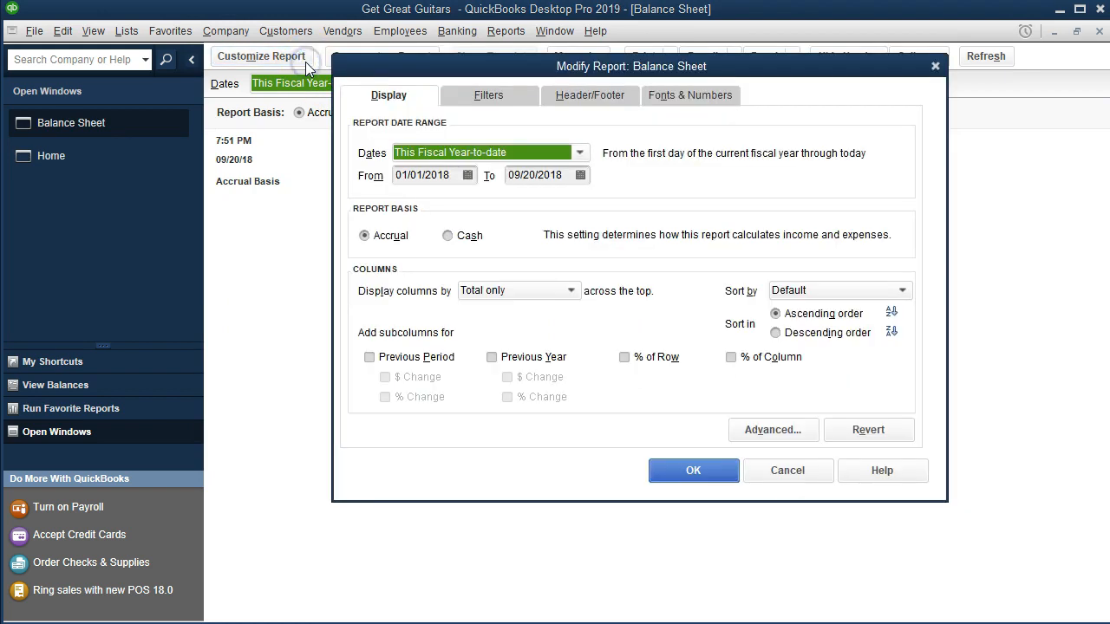
{"action": "key", "text": "Tab"}
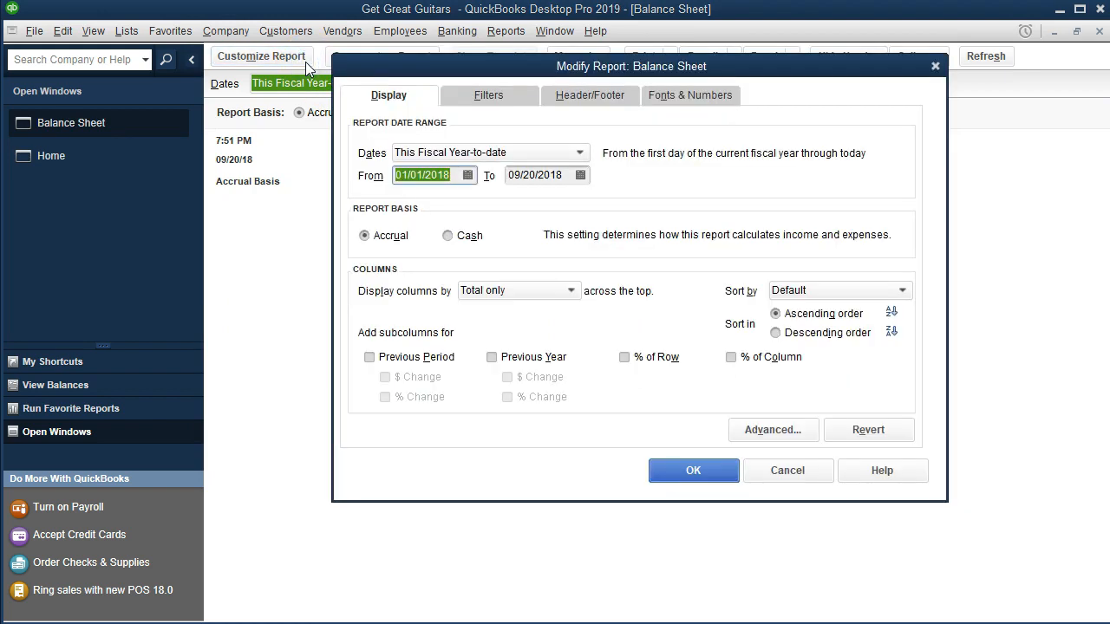
{"action": "type", "text": "01/01/20"}
{"action": "type", "text": "19"}
{"action": "key", "text": "Tab"}
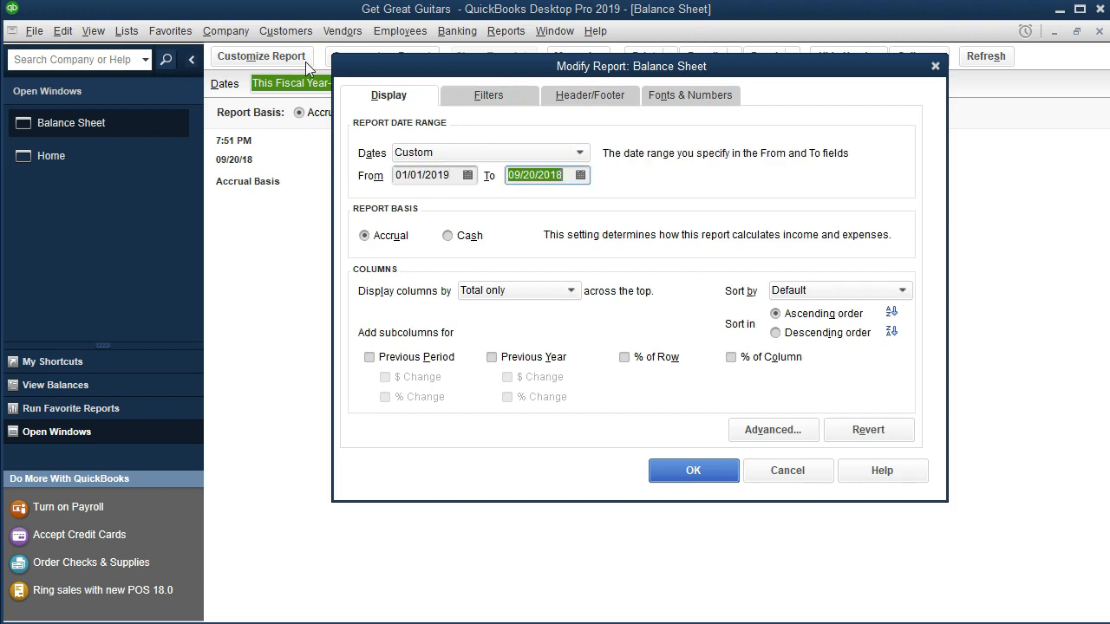
{"action": "type", "text": "12"}
{"action": "key", "text": "Tab"}
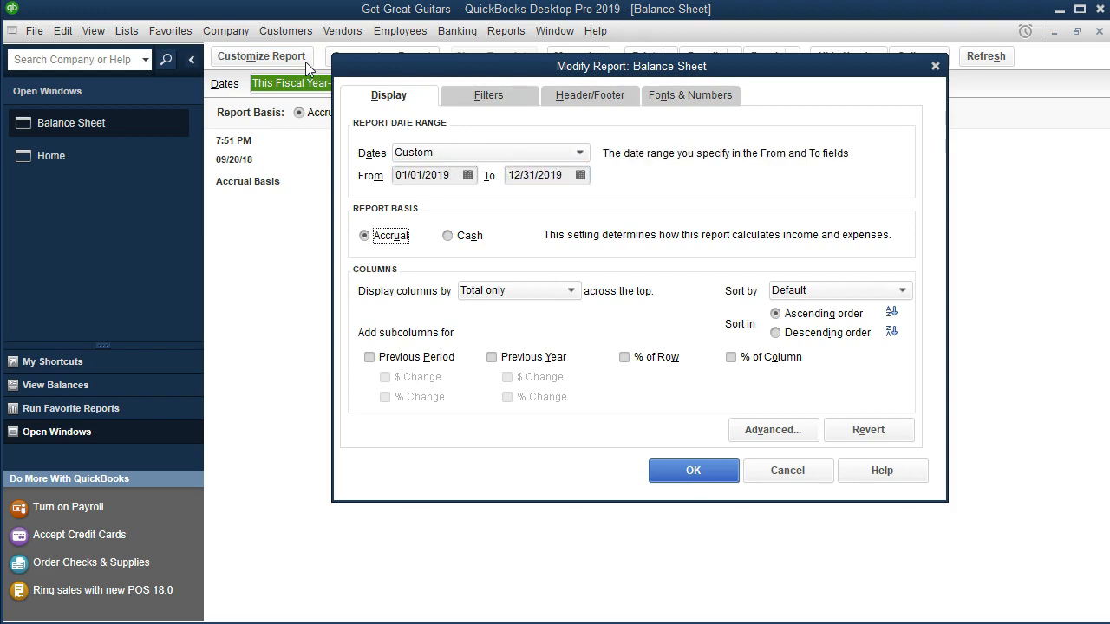
{"action": "left_click", "coordinate": [669, 482]}
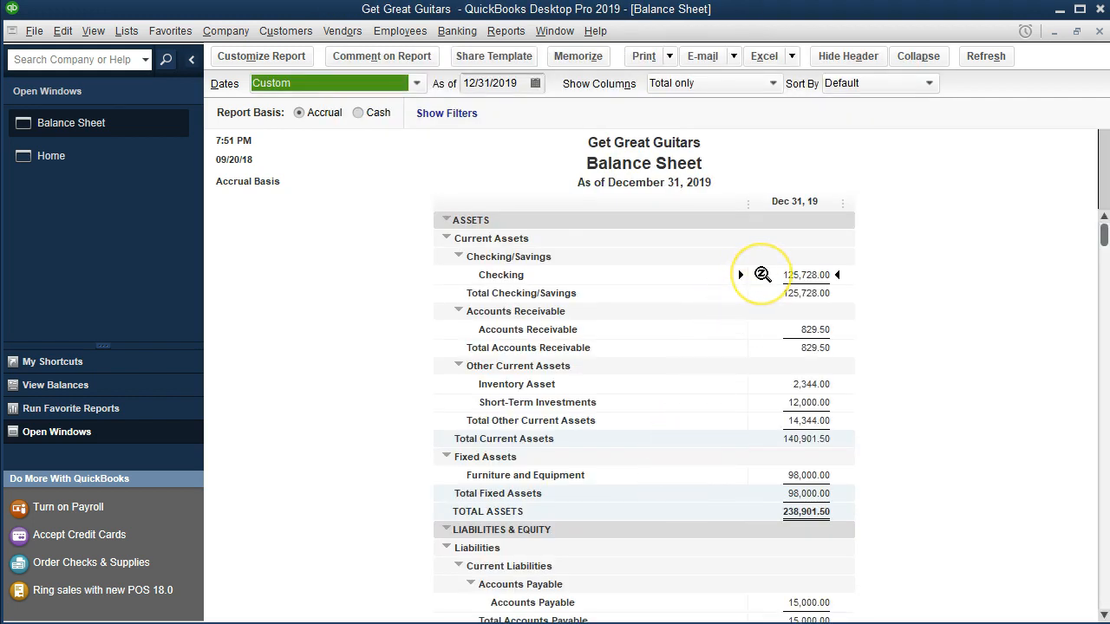
Step: Drill down from the Checking balance to the Epiphone check of 01/25/2019, and return to the Balance Sheet
{"action": "double_click", "coordinate": [762, 274]}
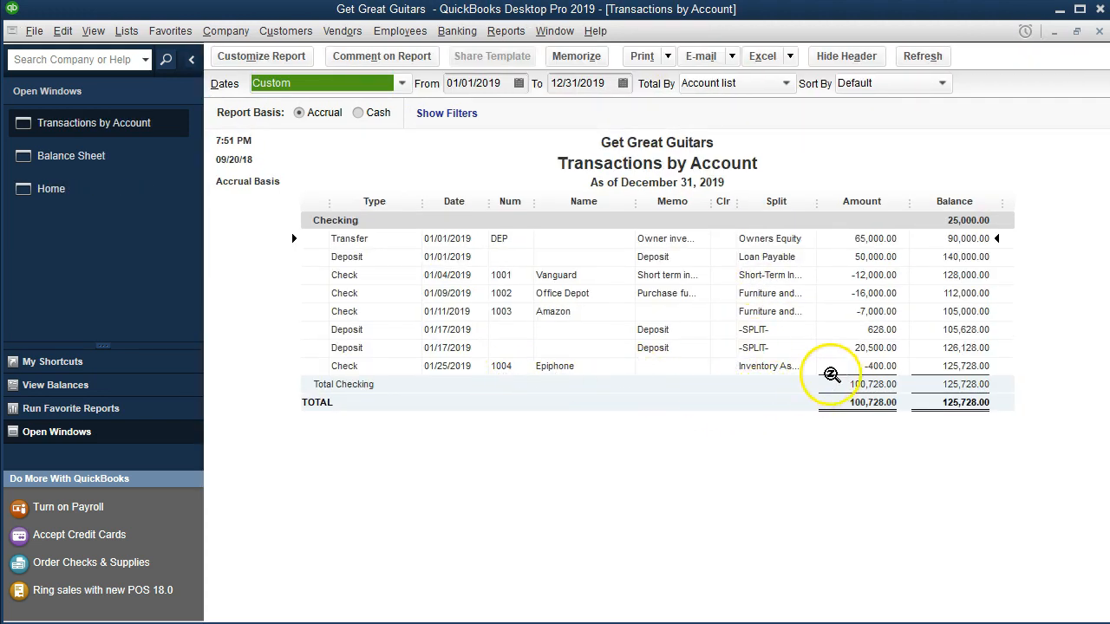
{"action": "double_click", "coordinate": [844, 368]}
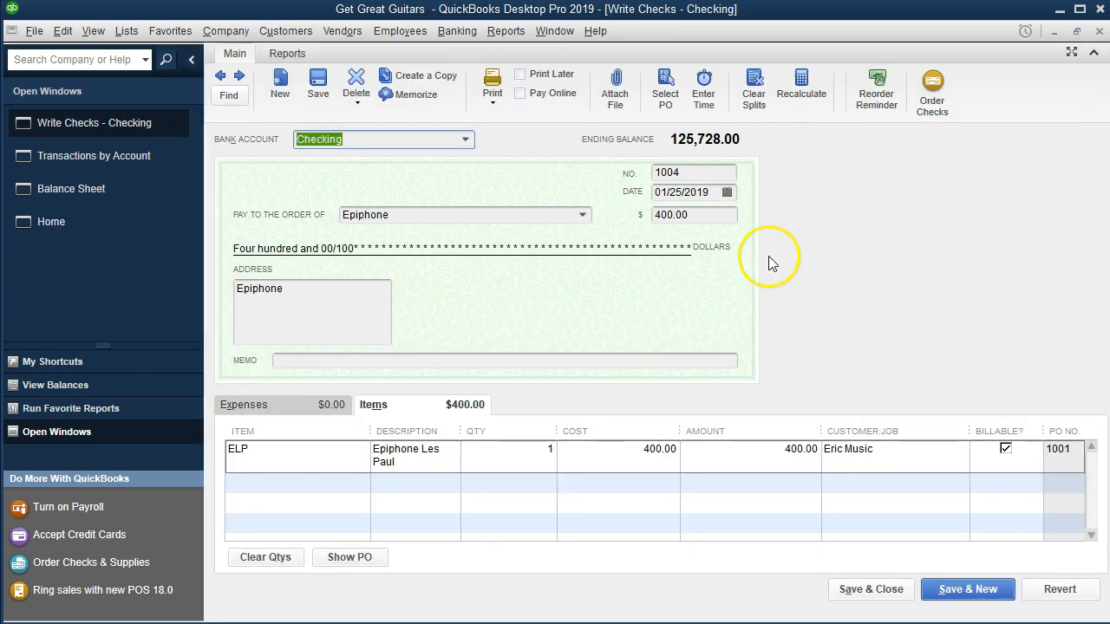
{"action": "left_click", "coordinate": [1099, 32]}
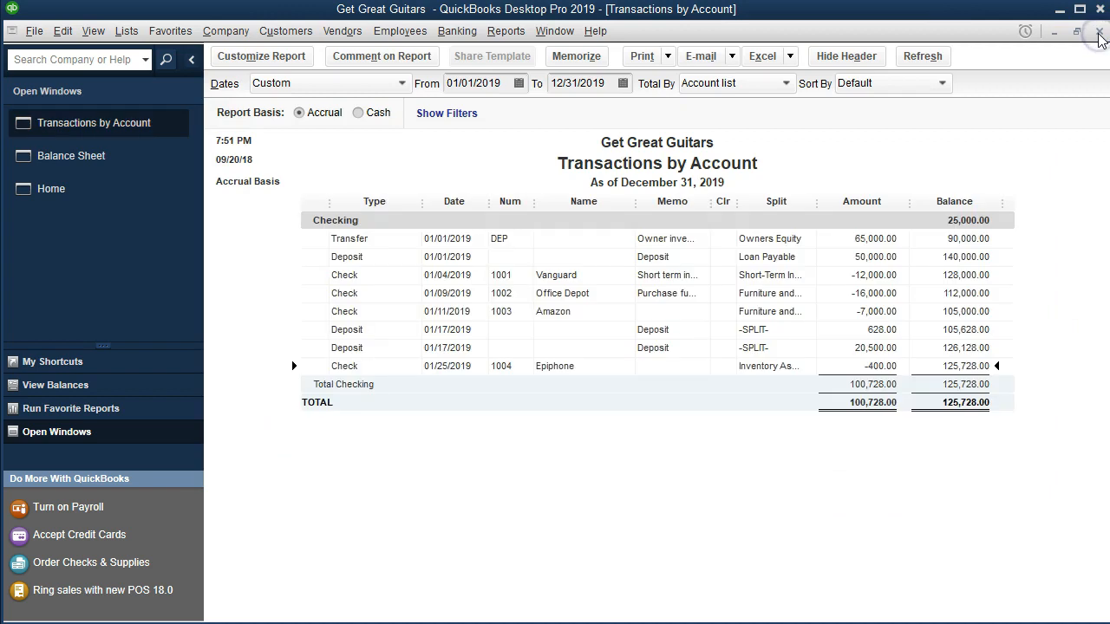
{"action": "left_click", "coordinate": [1099, 32]}
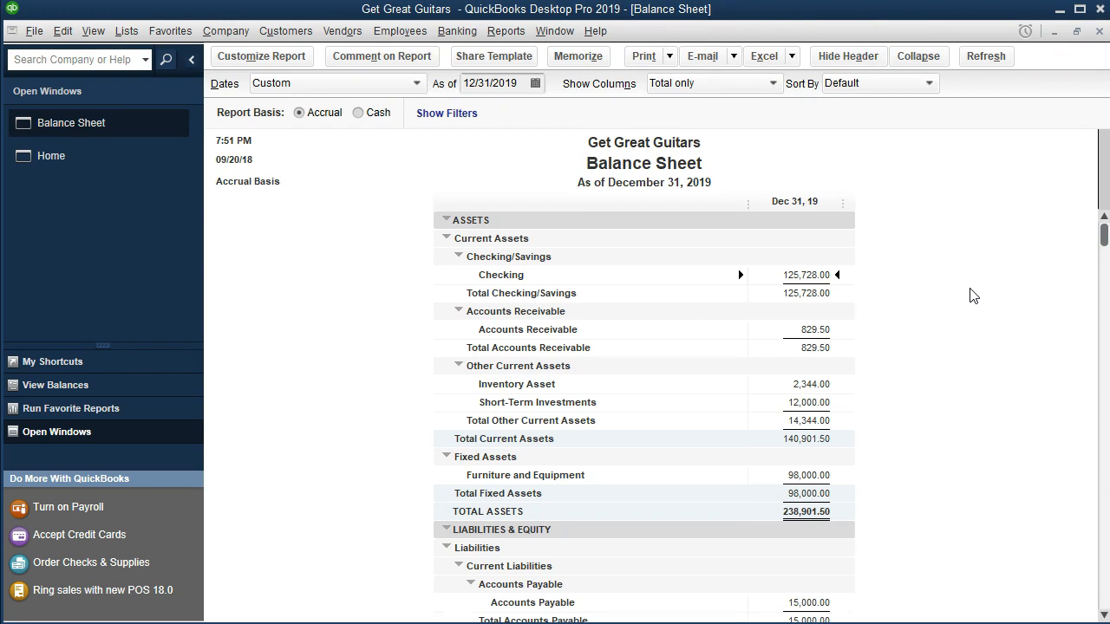
Step: Drill down from the Balance Sheet's Inventory Asset balance to the Epiphone check of 01/25/2019
{"action": "left_click", "coordinate": [824, 384]}
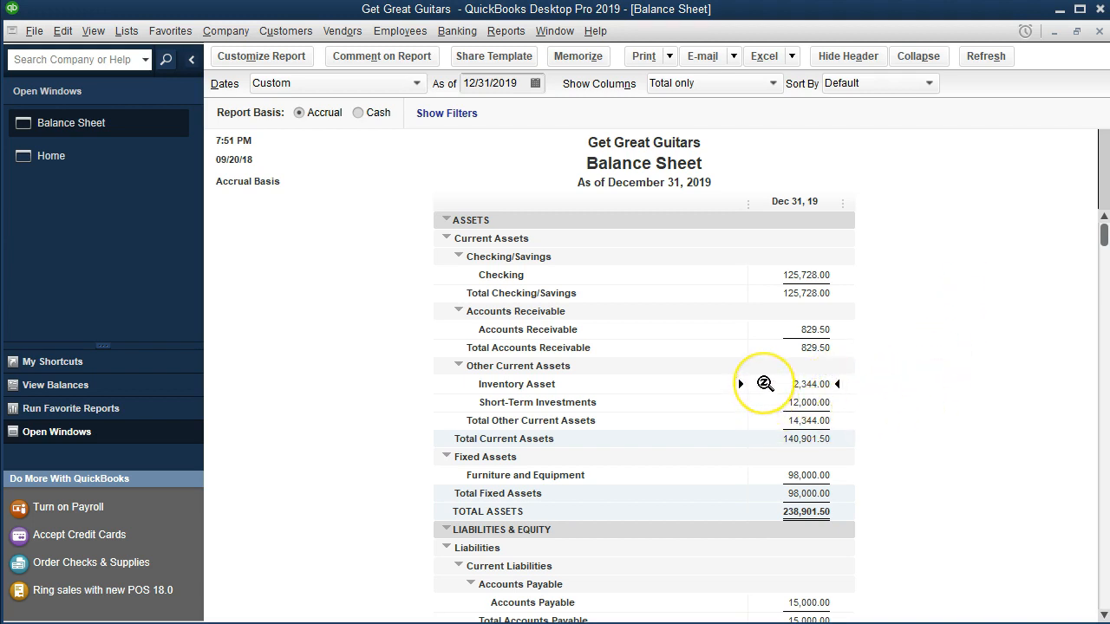
{"action": "double_click", "coordinate": [764, 384]}
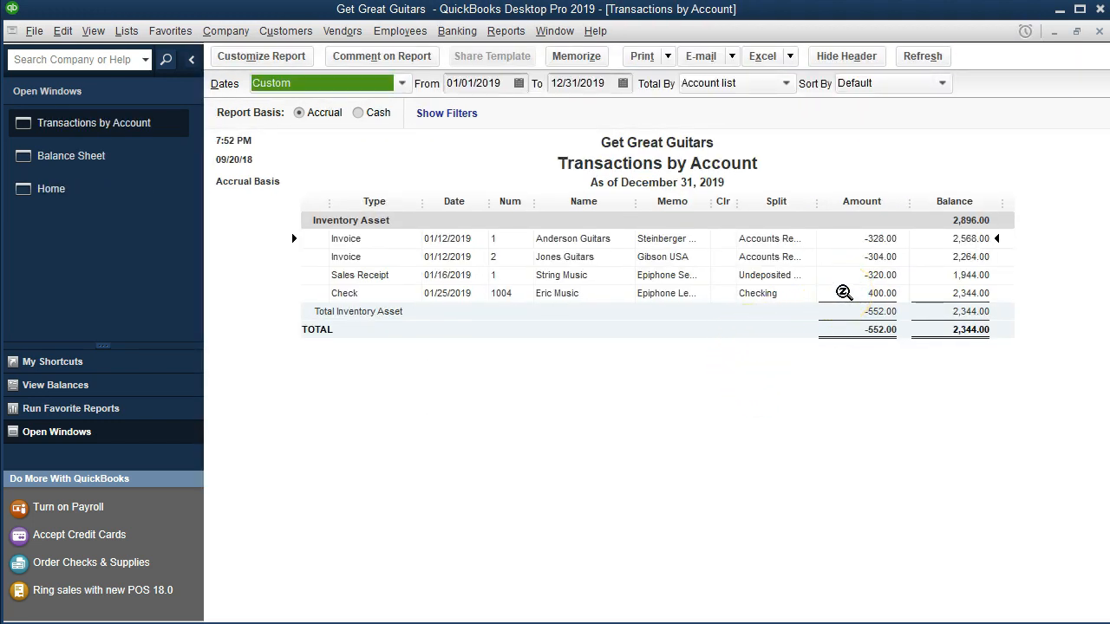
{"action": "double_click", "coordinate": [843, 293]}
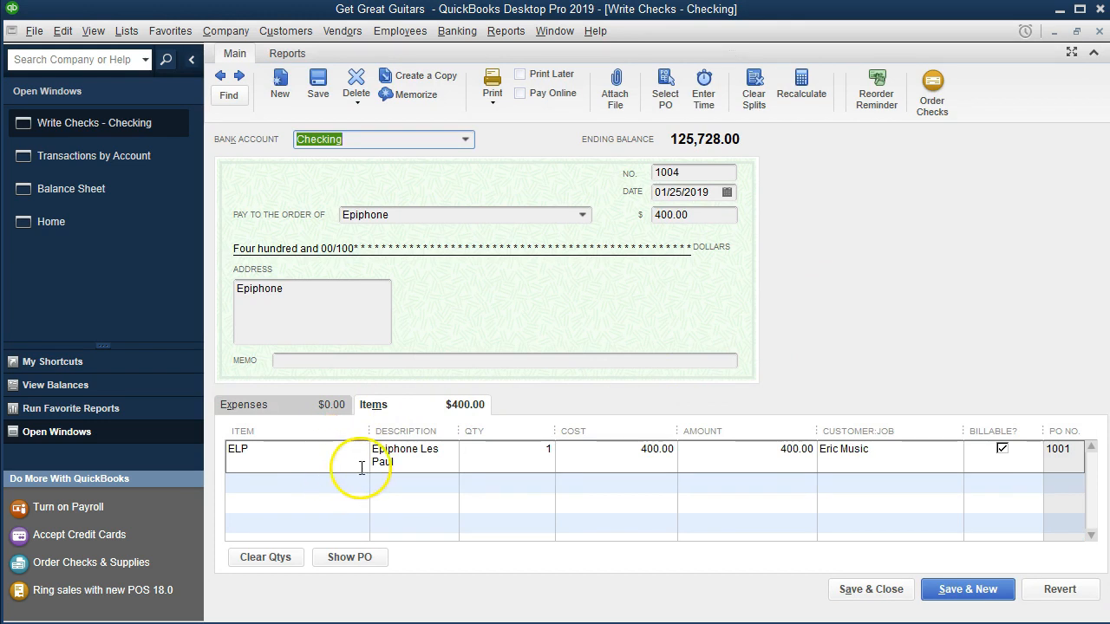
Step: Try Inventory Asset as the account on the Epiphone check's first expense line, and return to its item lines
{"action": "left_click", "coordinate": [272, 407]}
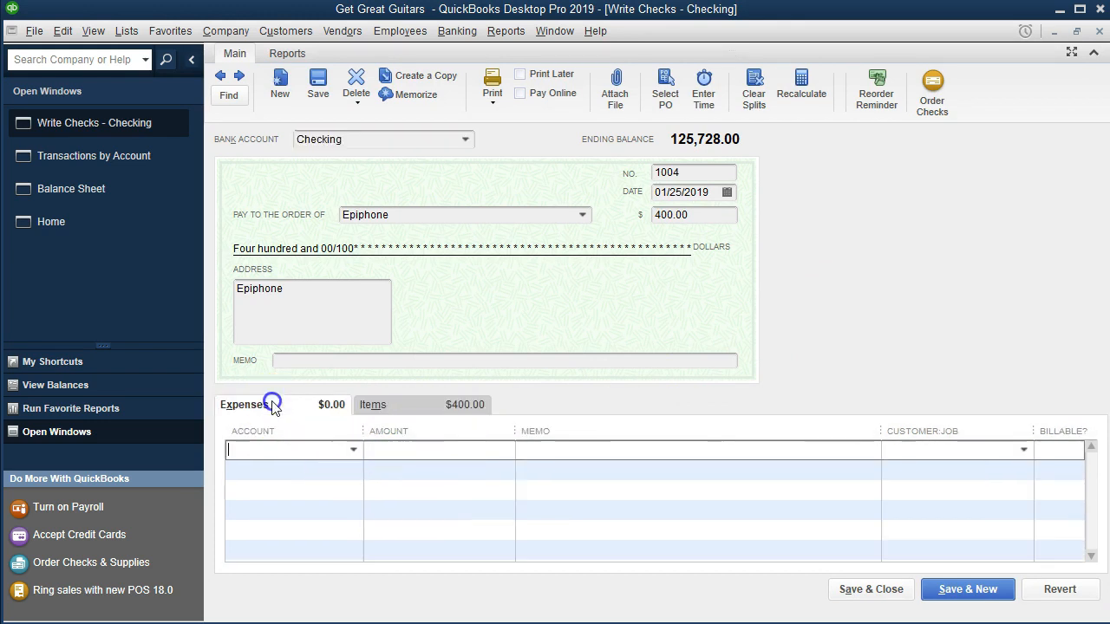
{"action": "left_click", "coordinate": [352, 452]}
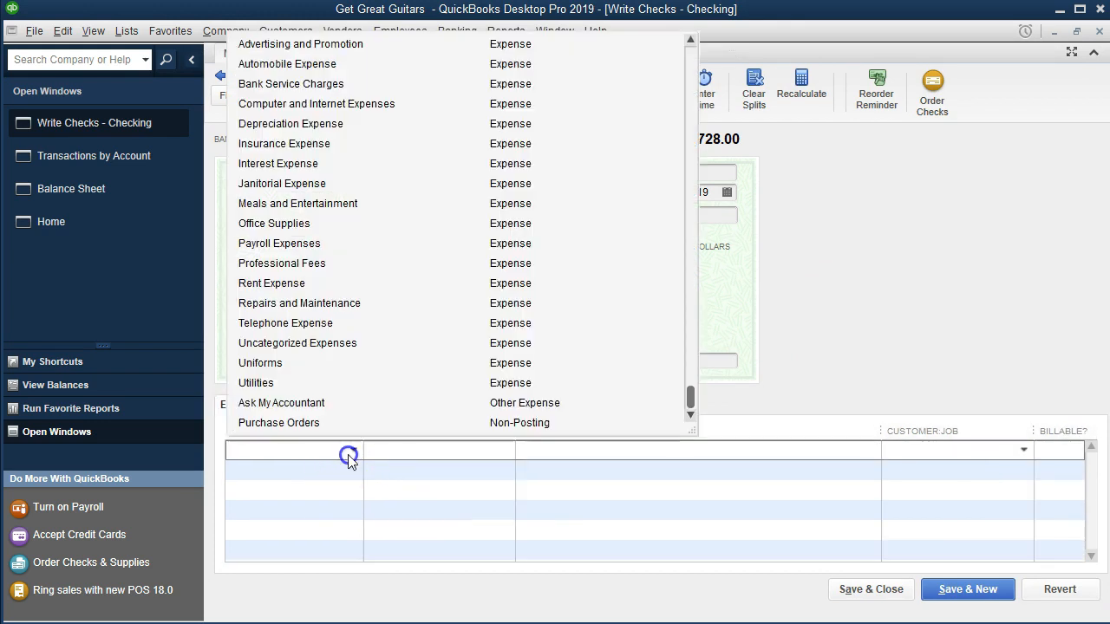
{"action": "type", "text": "Inventory Asset"}
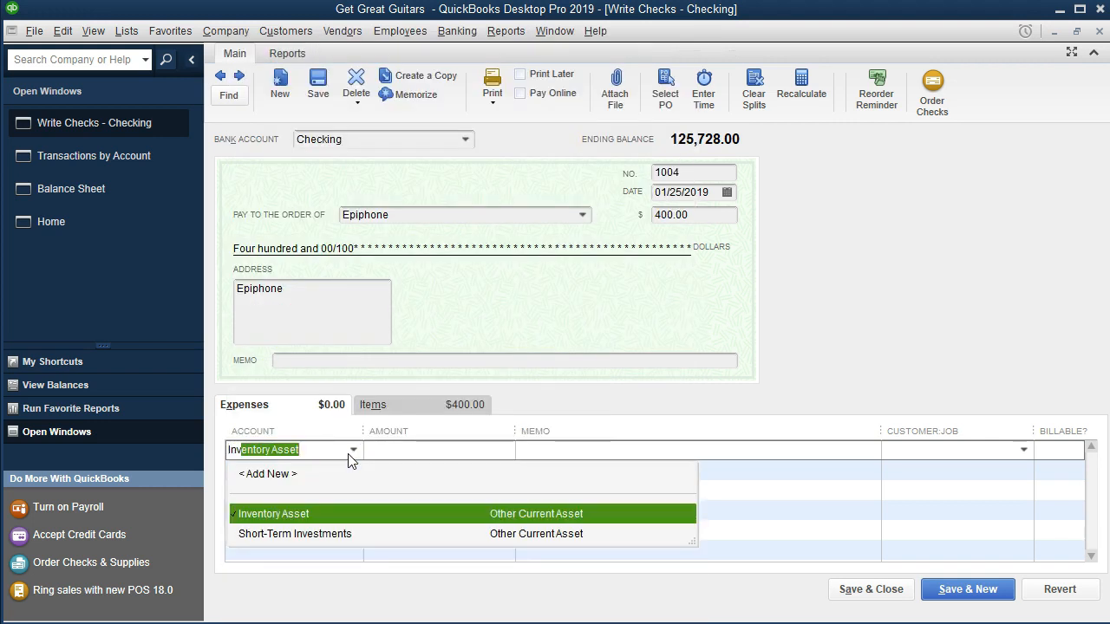
{"action": "left_click", "coordinate": [351, 451]}
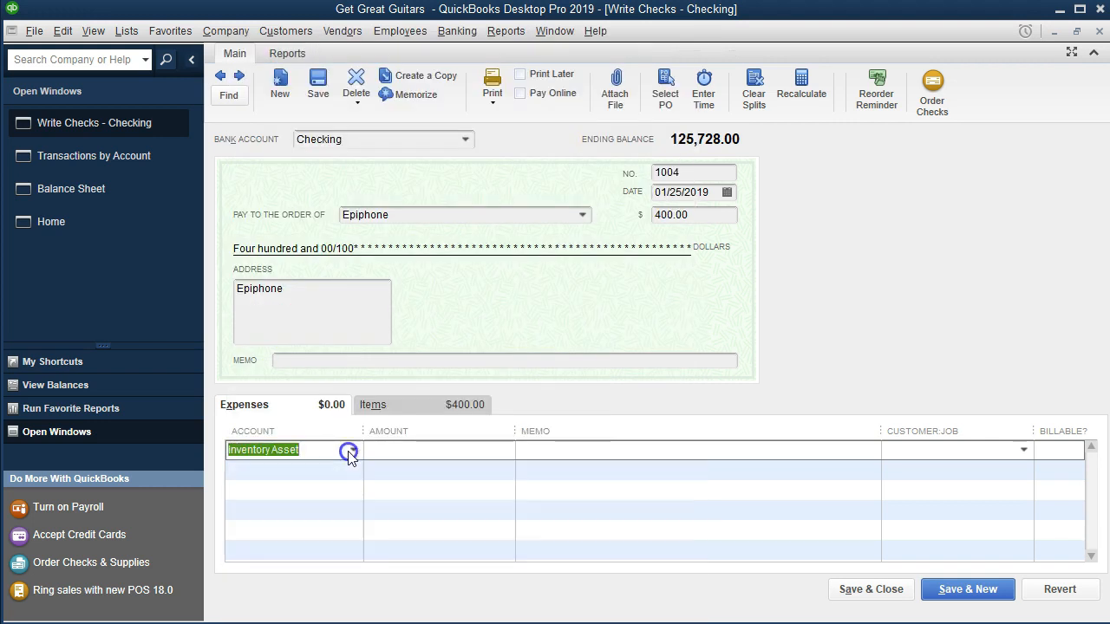
{"action": "left_click", "coordinate": [387, 405]}
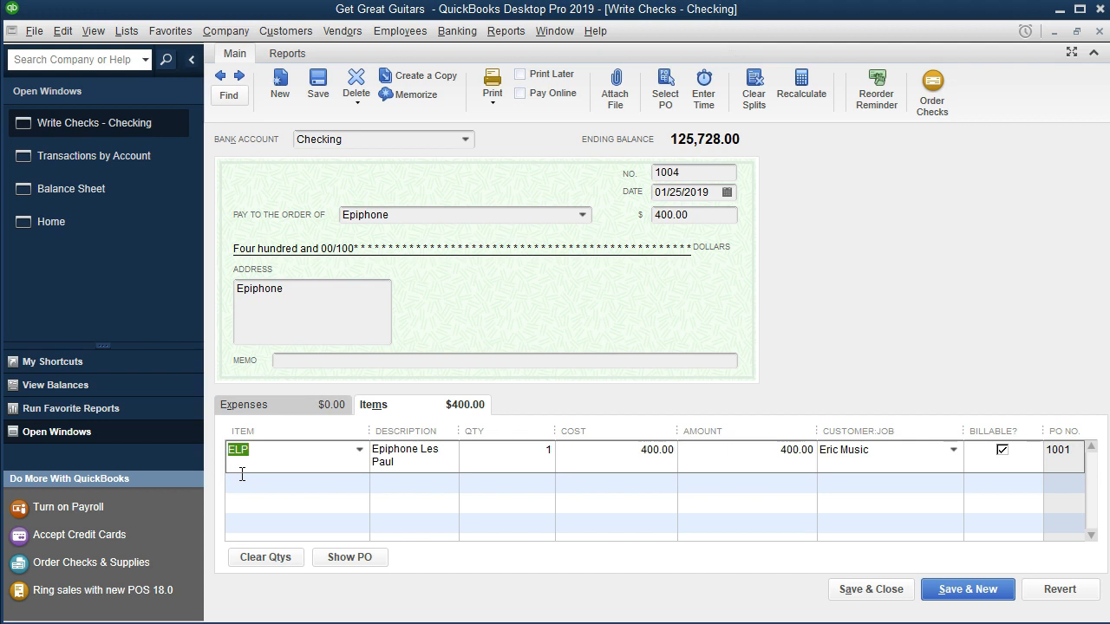
Step: Close the Epiphone check without recording the change, and return to the Balance Sheet
{"action": "left_click", "coordinate": [1101, 31]}
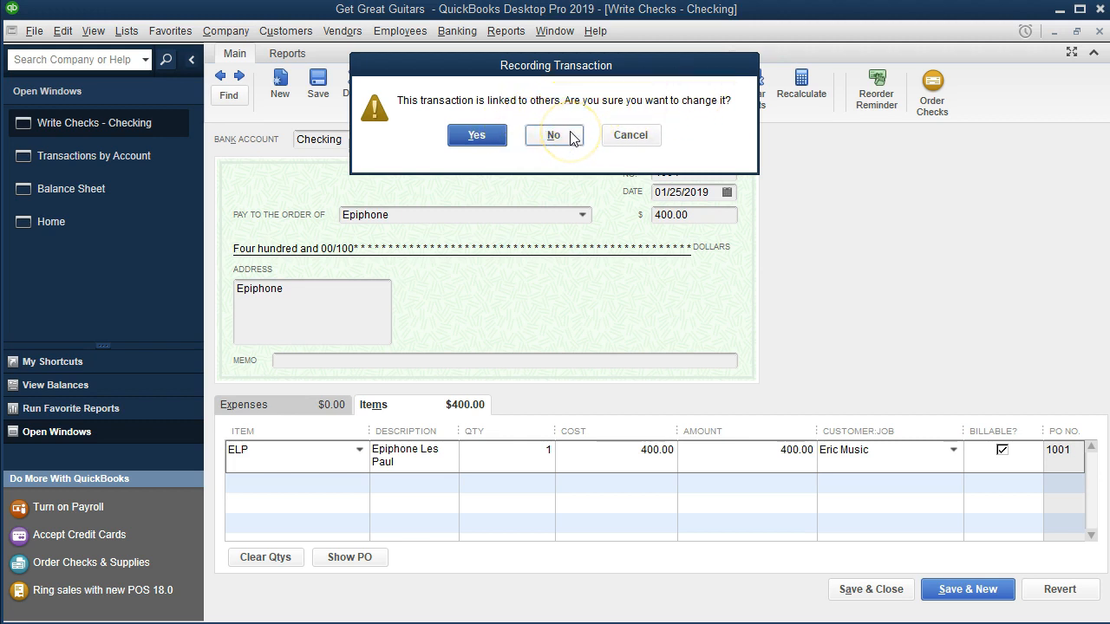
{"action": "left_click", "coordinate": [631, 139]}
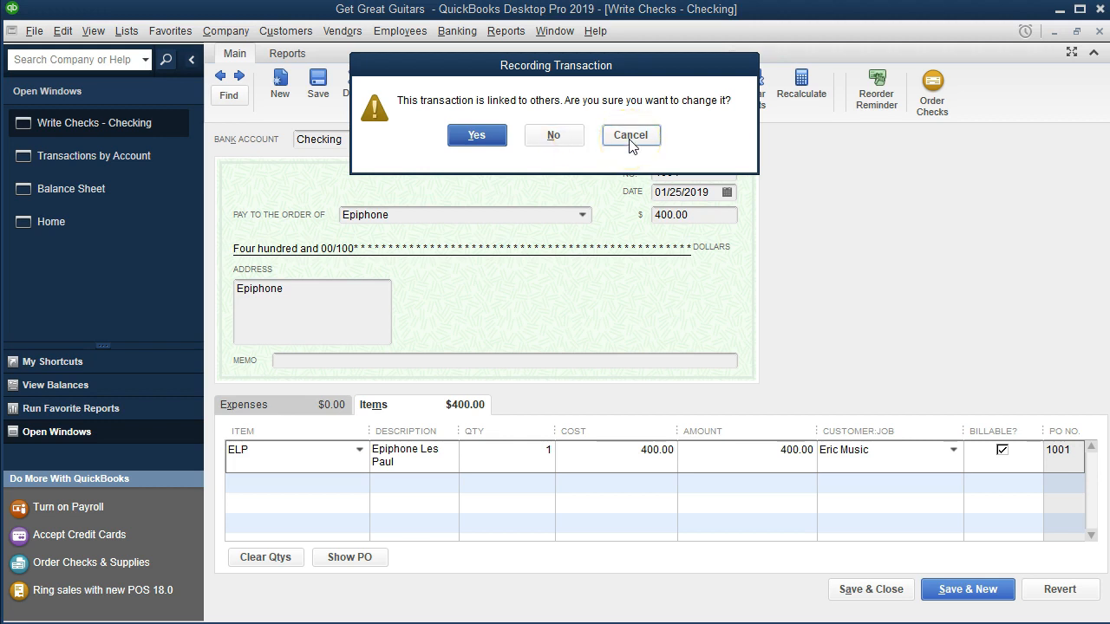
{"action": "left_click", "coordinate": [1100, 31]}
{"action": "left_click", "coordinate": [559, 136]}
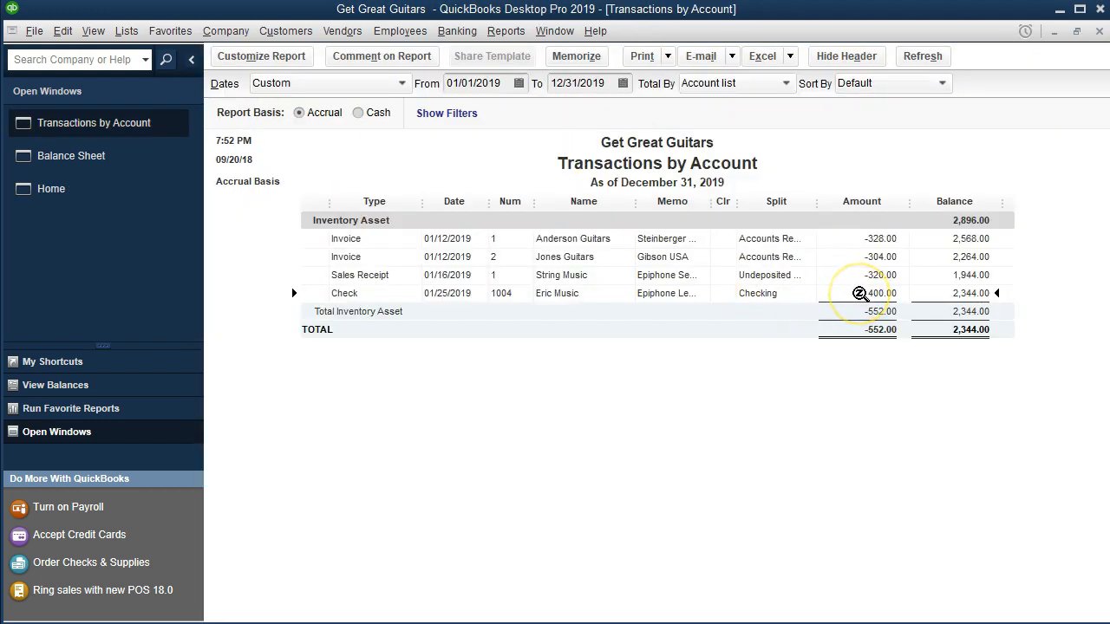
{"action": "left_click", "coordinate": [512, 31]}
{"action": "left_click", "coordinate": [512, 31]}
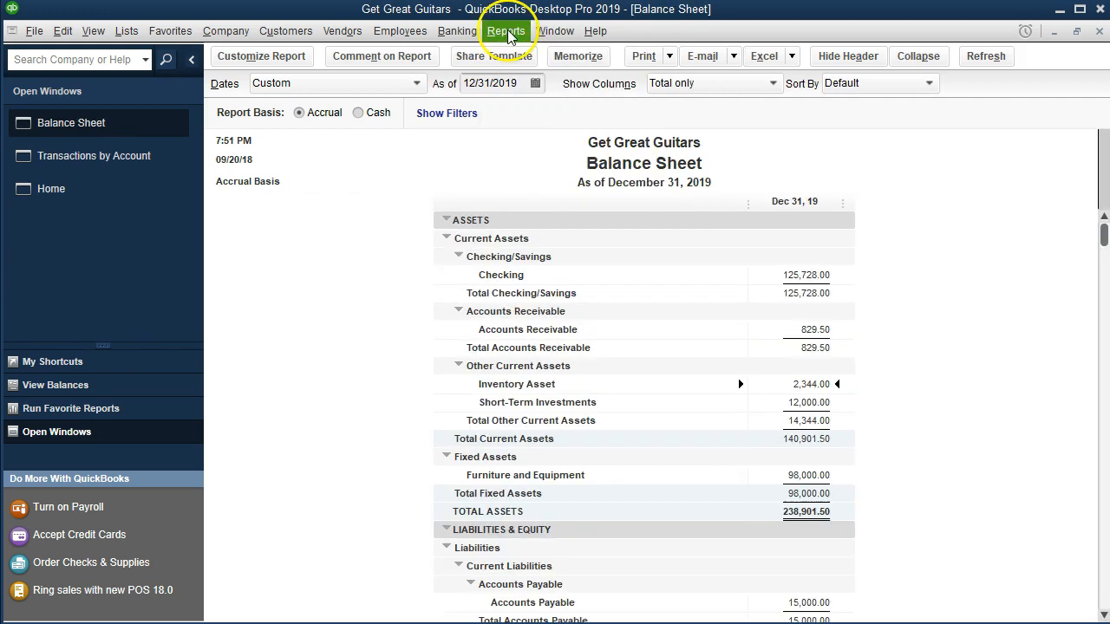
Step: Open the Inventory Valuation Summary report and set its as-of date to 12/31/2019
{"action": "left_click", "coordinate": [506, 31]}
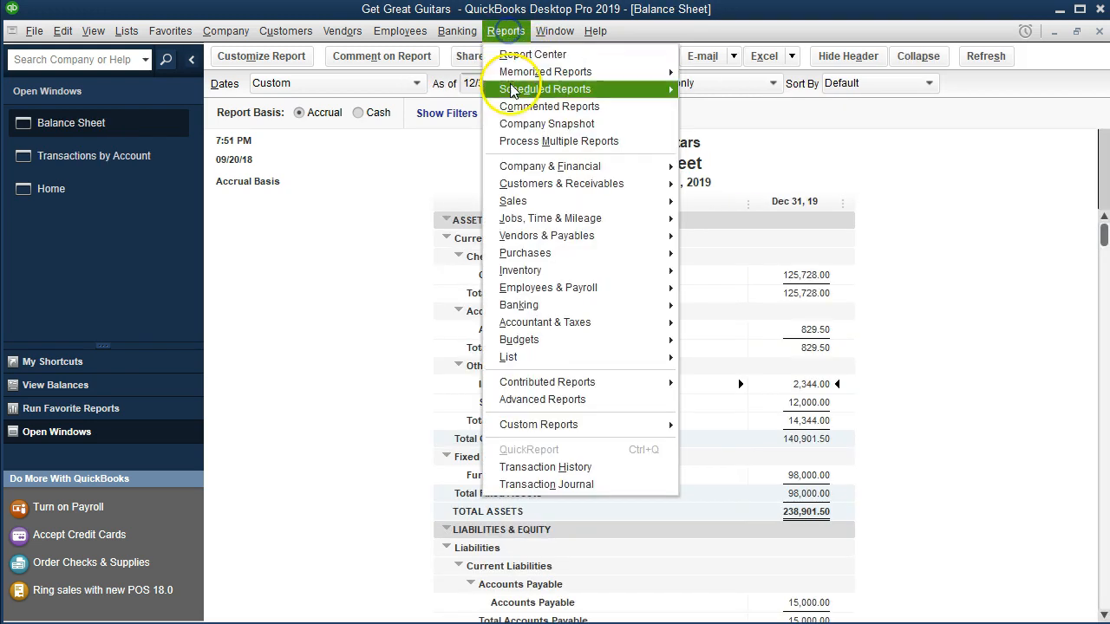
{"action": "mouse_move", "coordinate": [619, 269]}
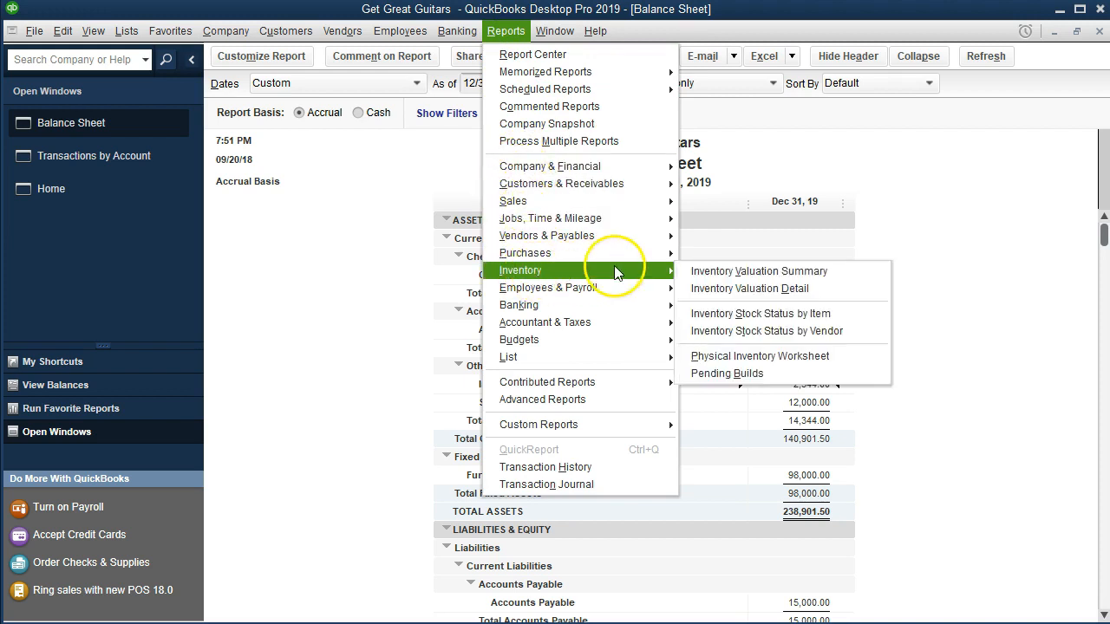
{"action": "left_click", "coordinate": [840, 280]}
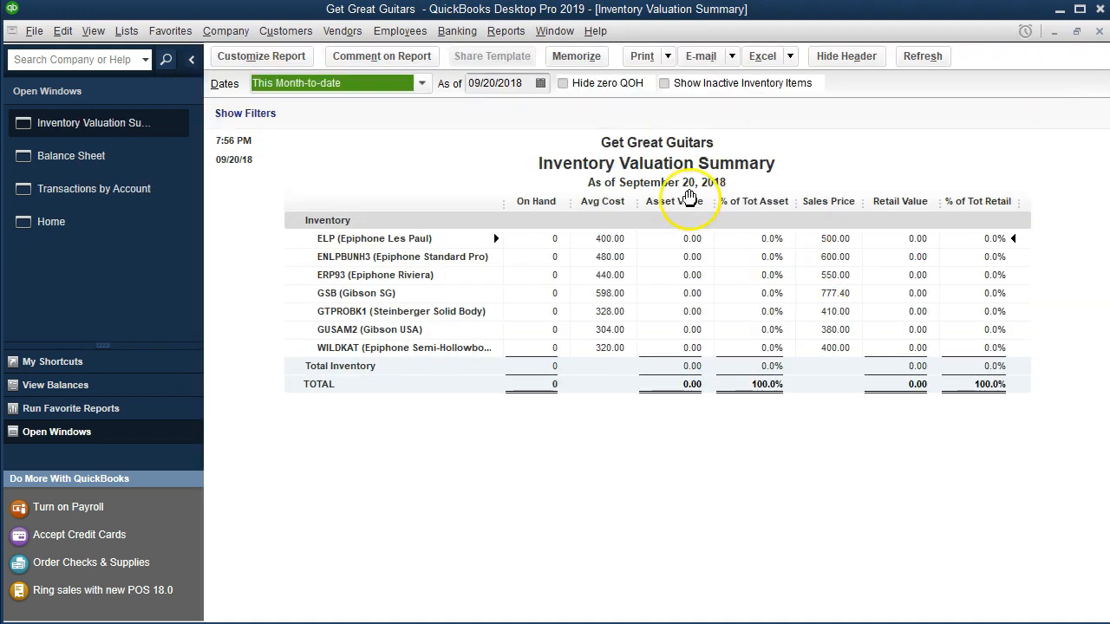
{"action": "key", "text": "Tab"}
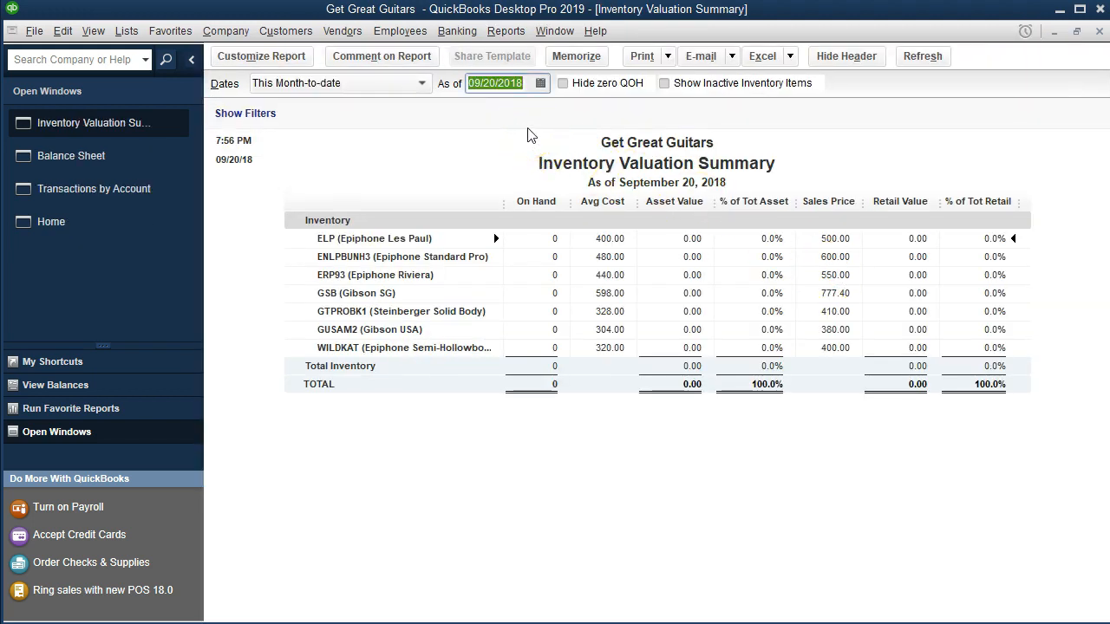
{"action": "type", "text": "123119"}
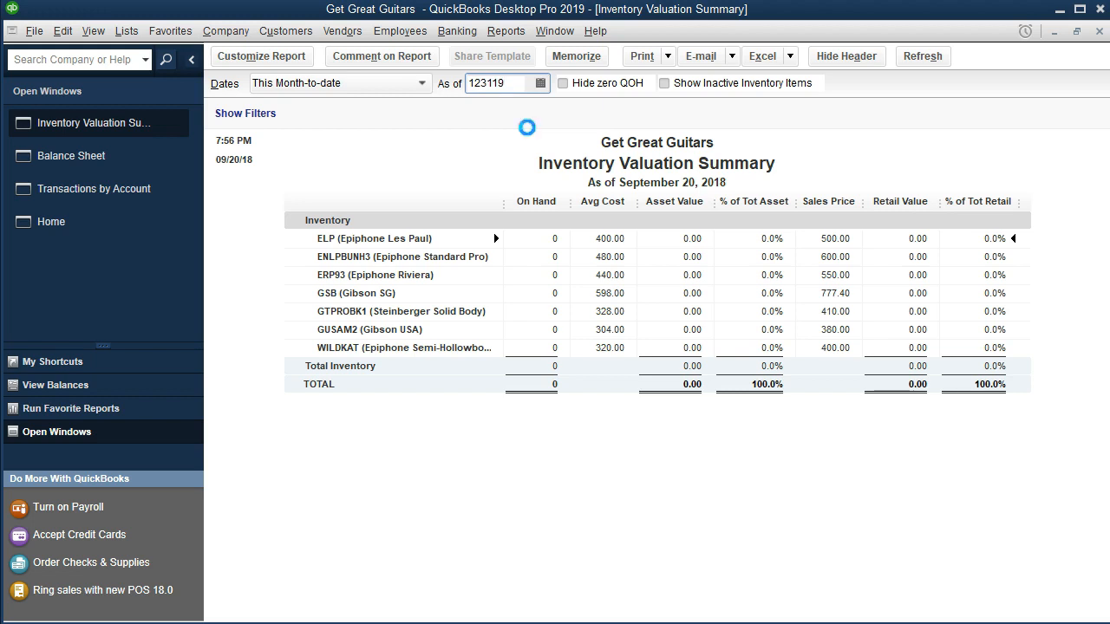
{"action": "key", "text": "Tab"}
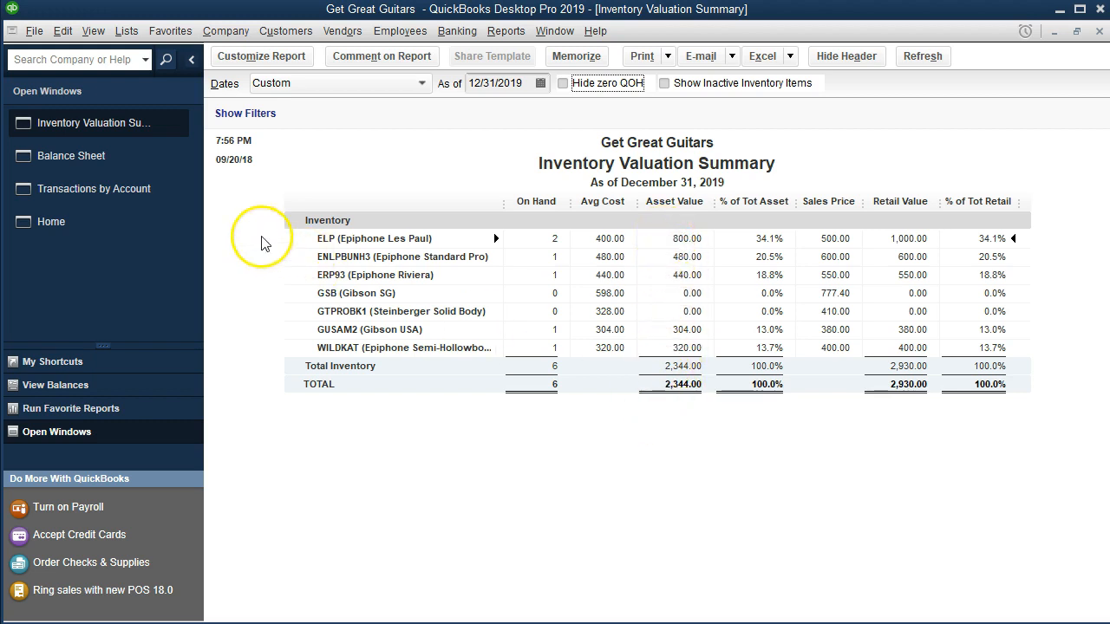
Step: Compare the Inventory Valuation Summary's total asset value with the Inventory Asset balance on the Balance Sheet
{"action": "left_click", "coordinate": [123, 172]}
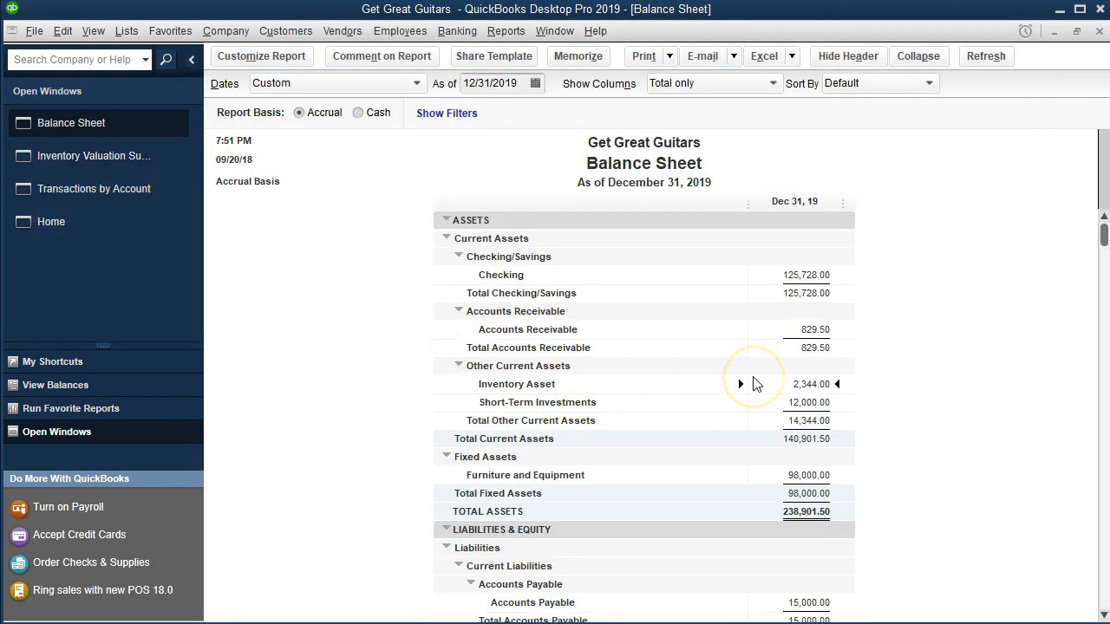
{"action": "left_click", "coordinate": [159, 164]}
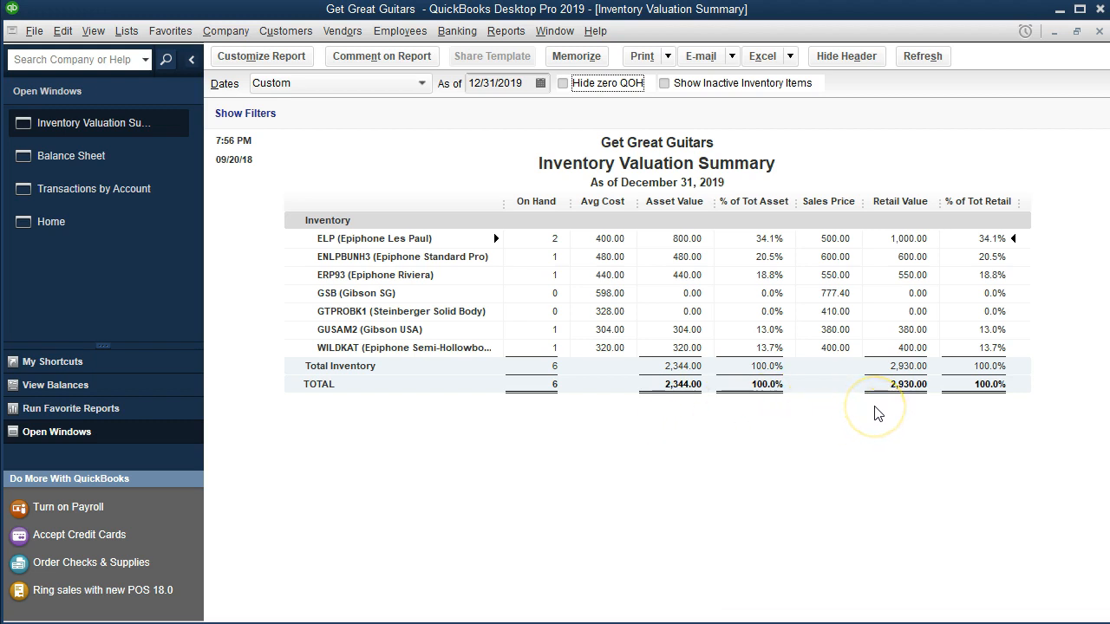
{"action": "left_click", "coordinate": [119, 165]}
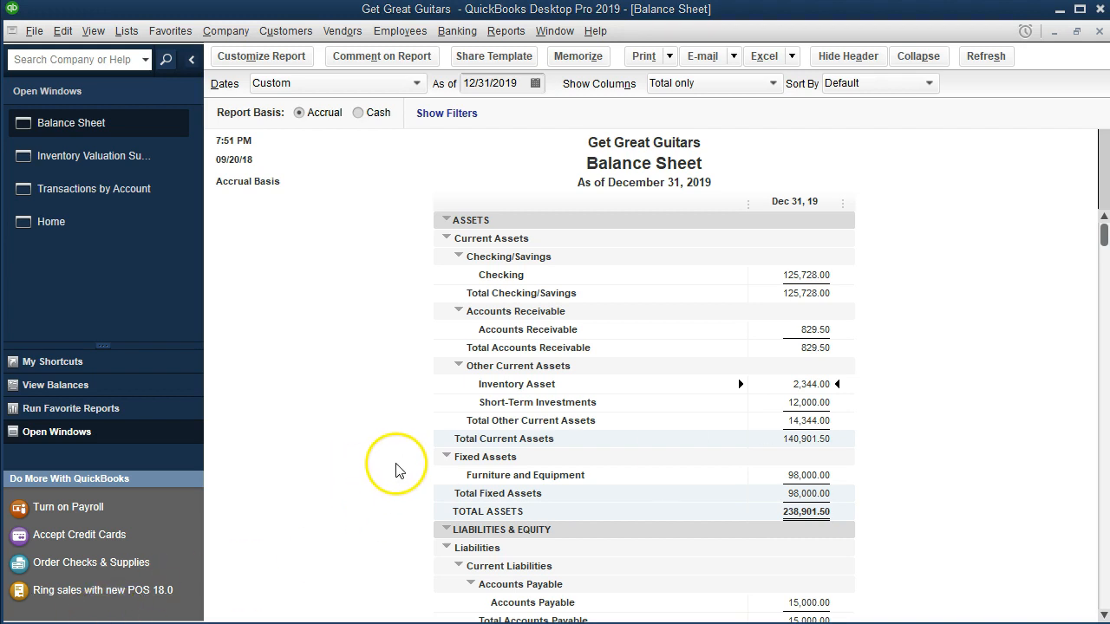
Step: Start a new check from the Checking account dated 01/25/2019 and make it payable to the vendor Gibson
{"action": "left_click", "coordinate": [88, 225]}
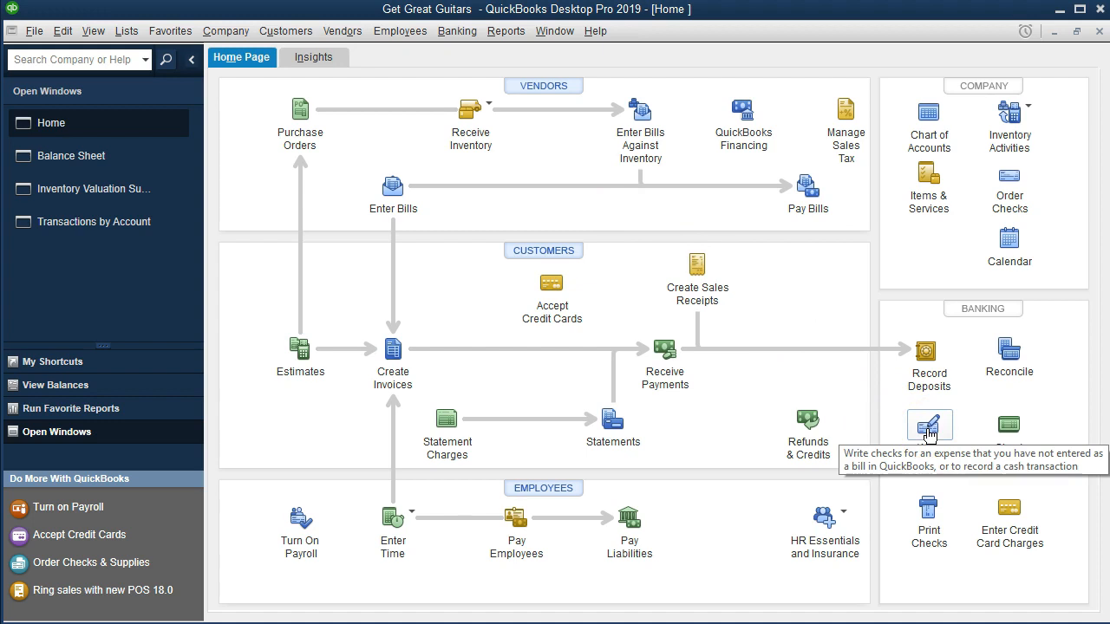
{"action": "left_click", "coordinate": [928, 429]}
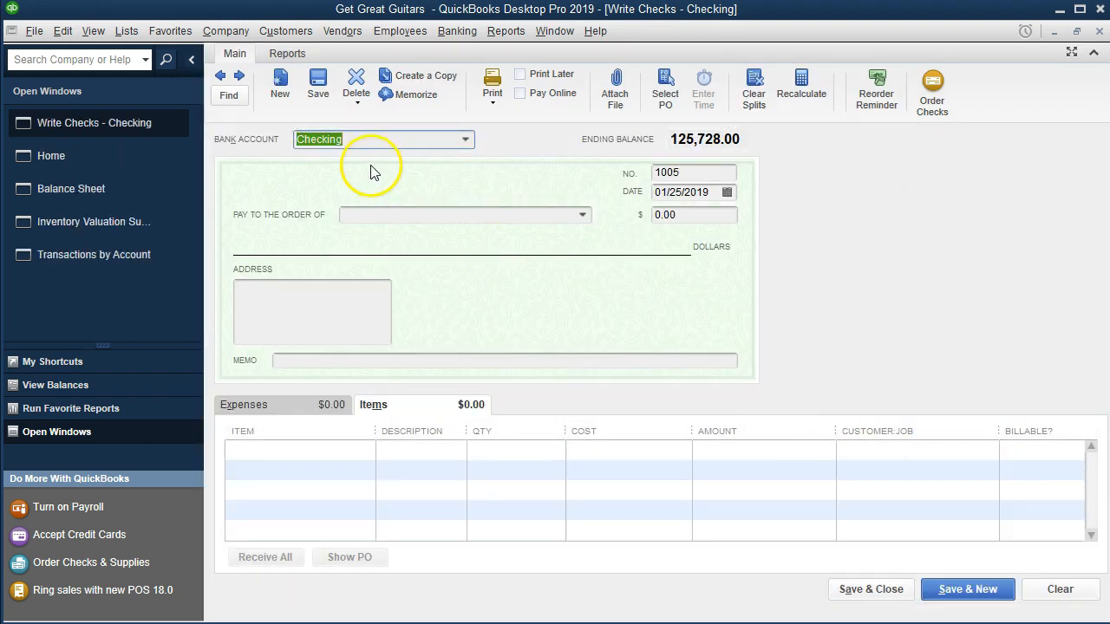
{"action": "key", "text": "Tab"}
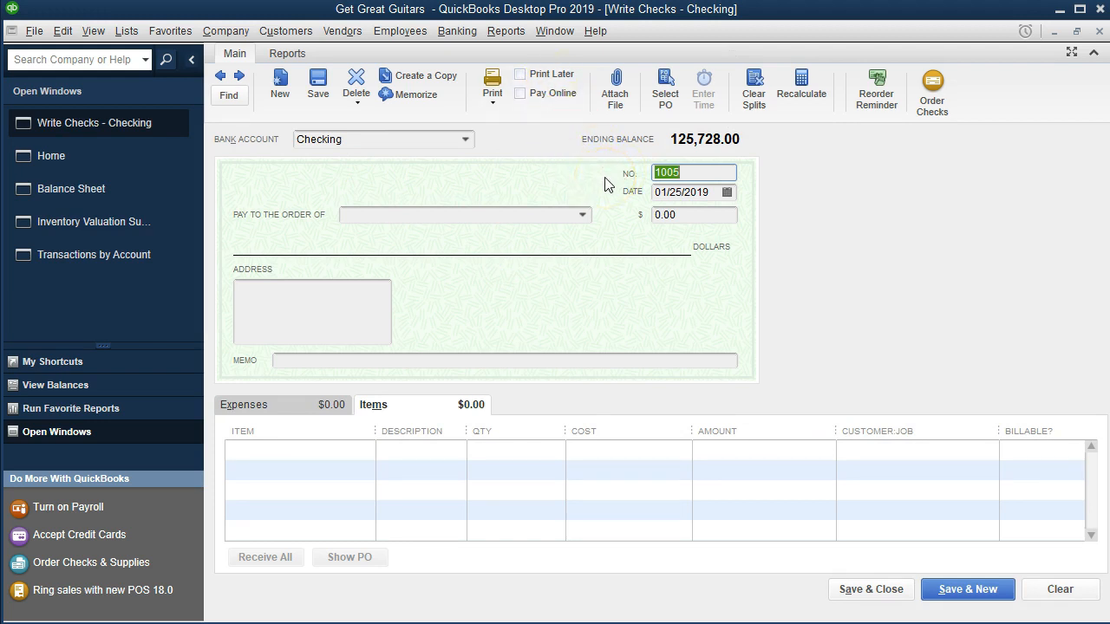
{"action": "key", "text": "Tab"}
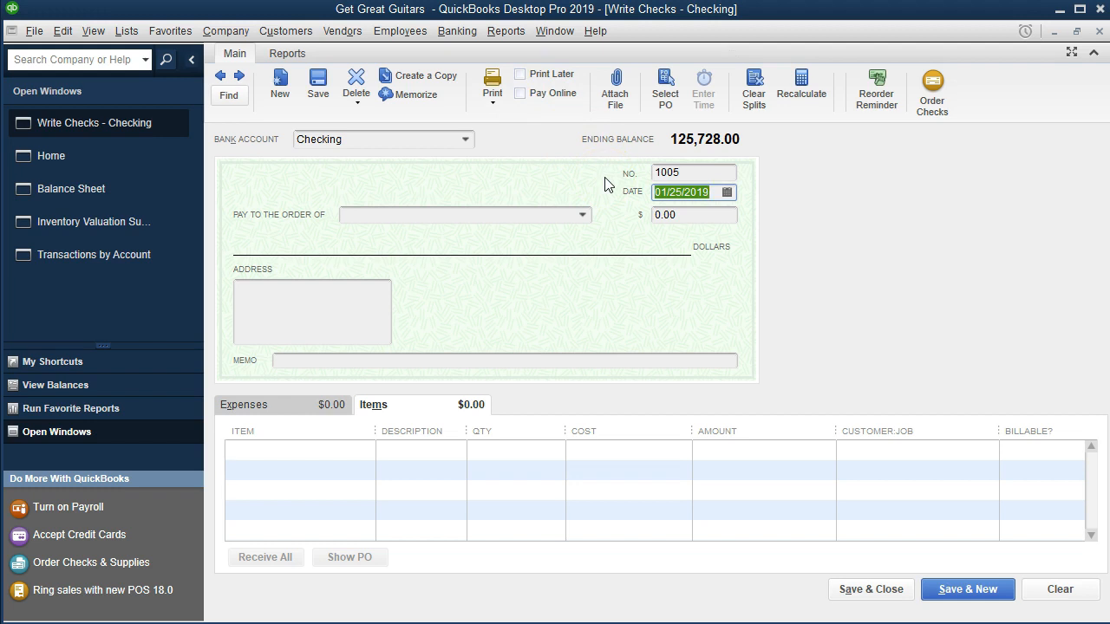
{"action": "key", "text": "Tab"}
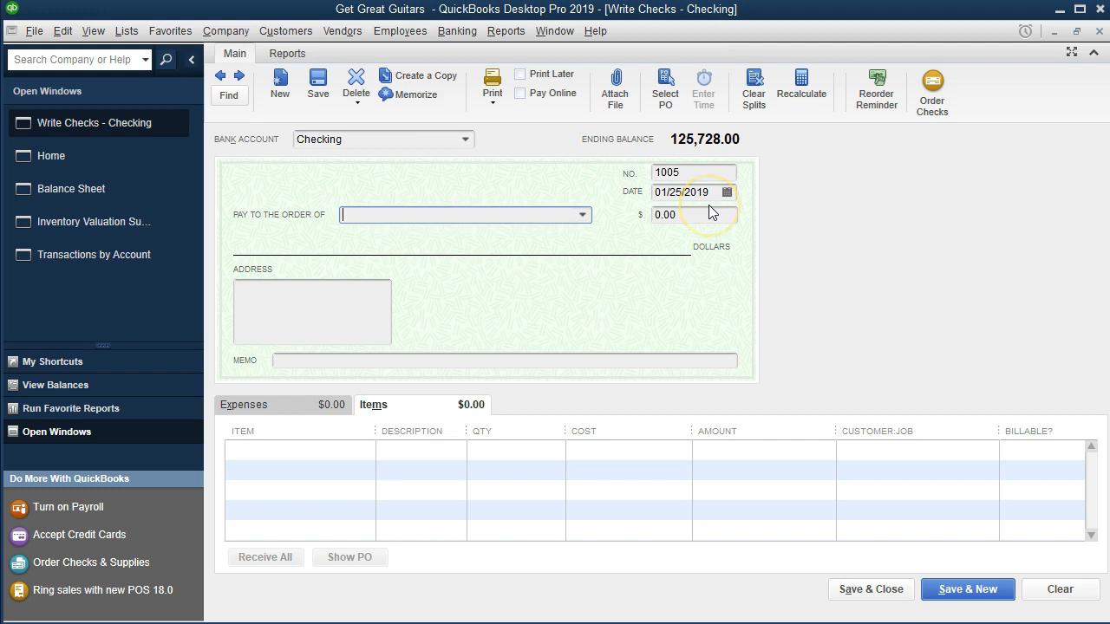
{"action": "left_click", "coordinate": [583, 217]}
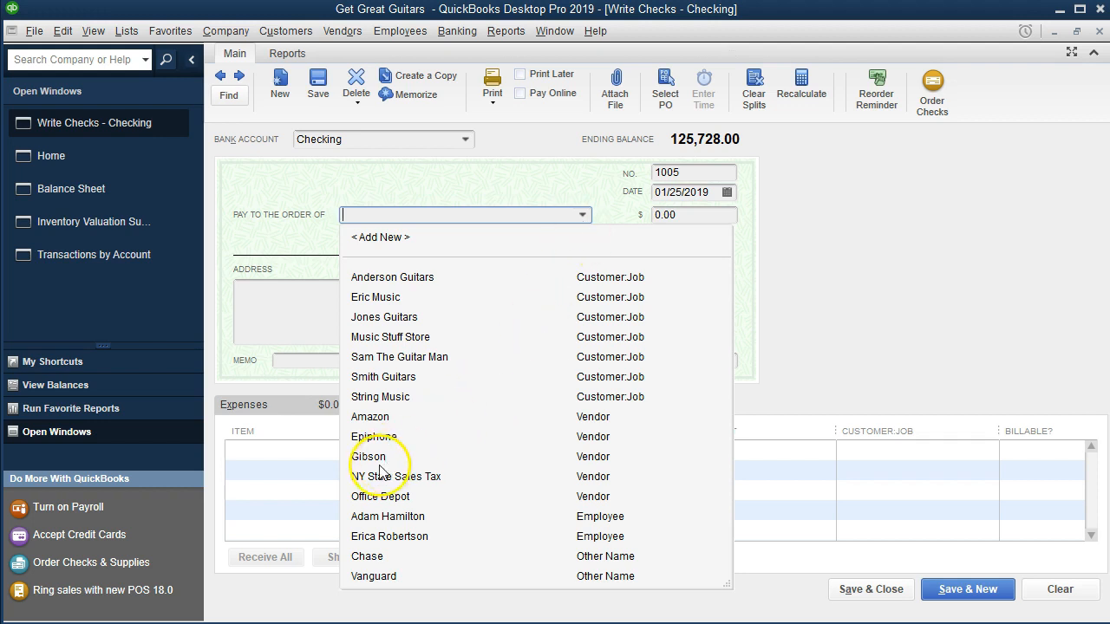
{"action": "type", "text": "Gibson"}
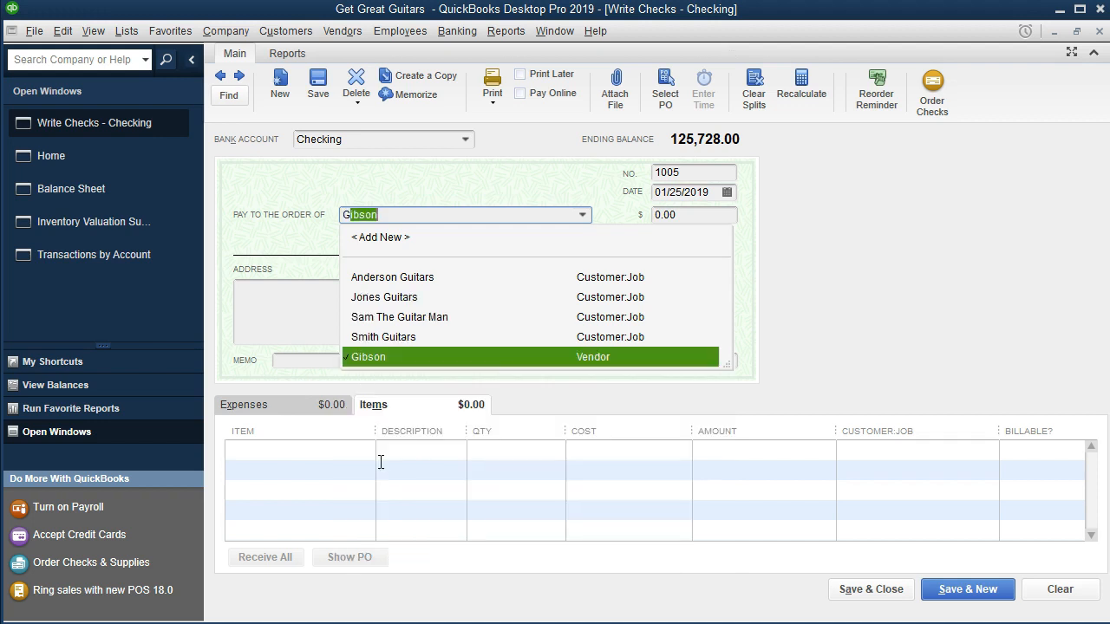
{"action": "key", "text": "Tab"}
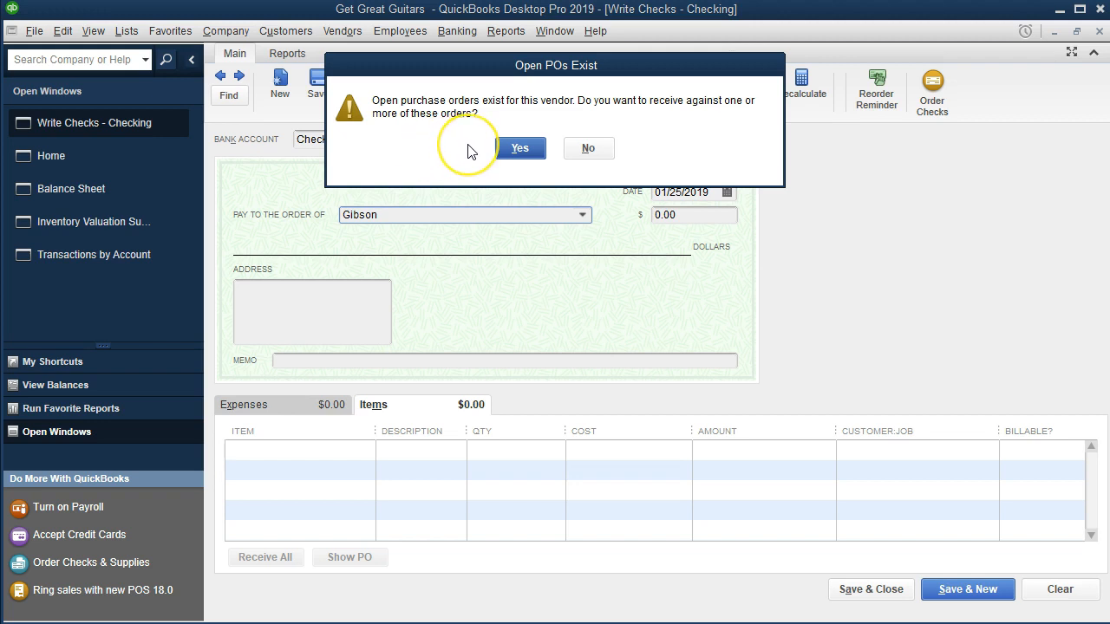
Step: Receive against Gibson's open purchase order dated 01/12/2019 to fill in the check
{"action": "left_click", "coordinate": [518, 149]}
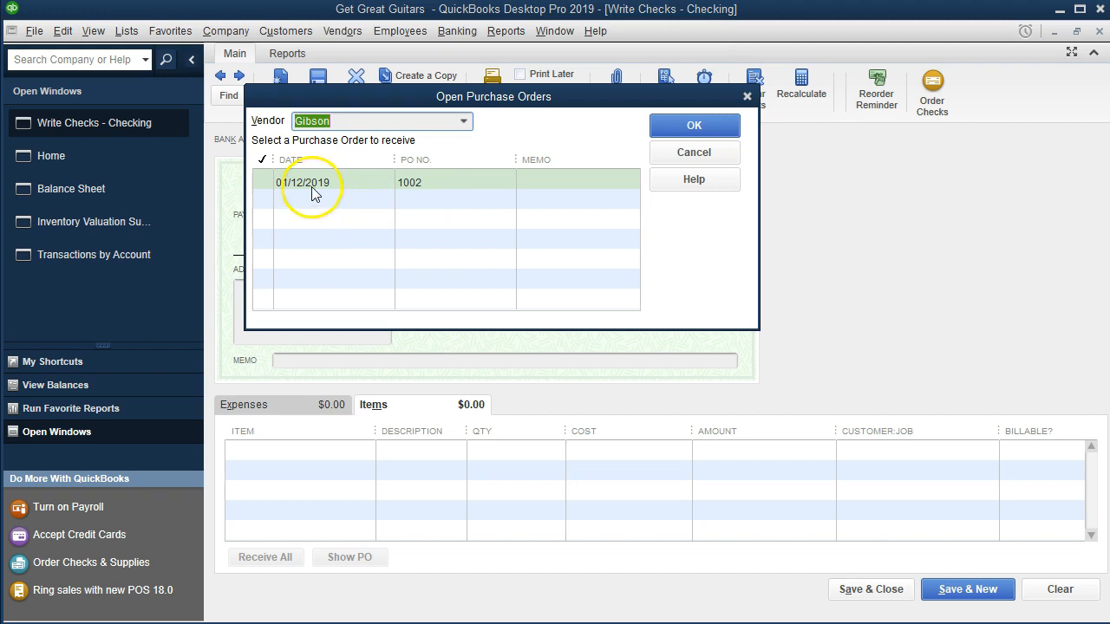
{"action": "left_click", "coordinate": [264, 182]}
{"action": "left_click", "coordinate": [677, 125]}
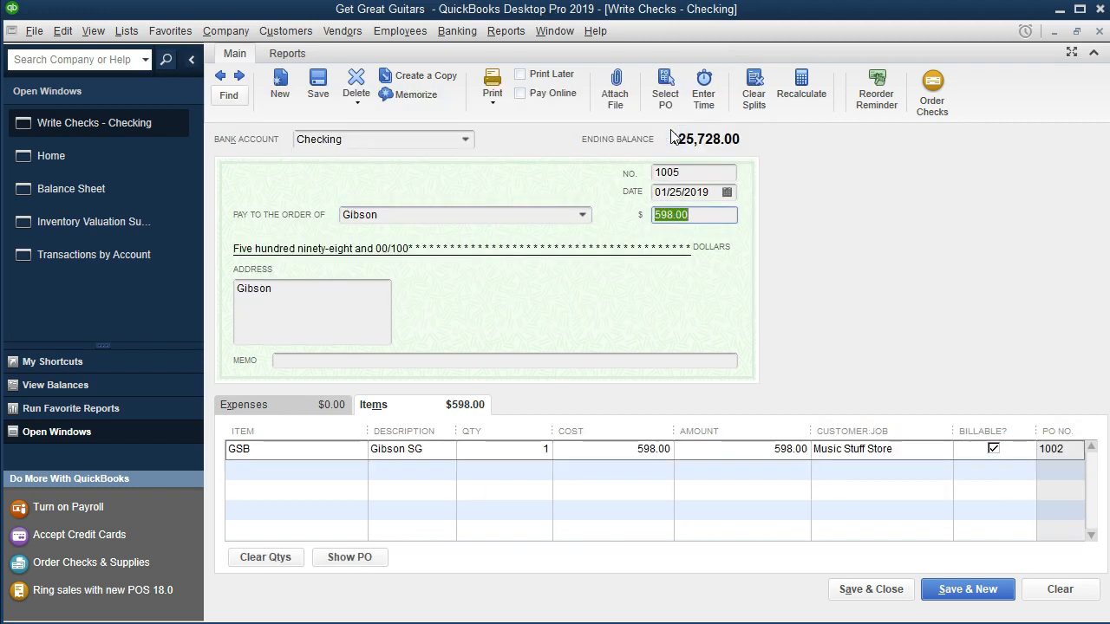
Step: Review the Gibson check's memo and item line, and look through the accounts available for its expense lines
{"action": "key", "text": "Tab"}
{"action": "key", "text": "Tab"}
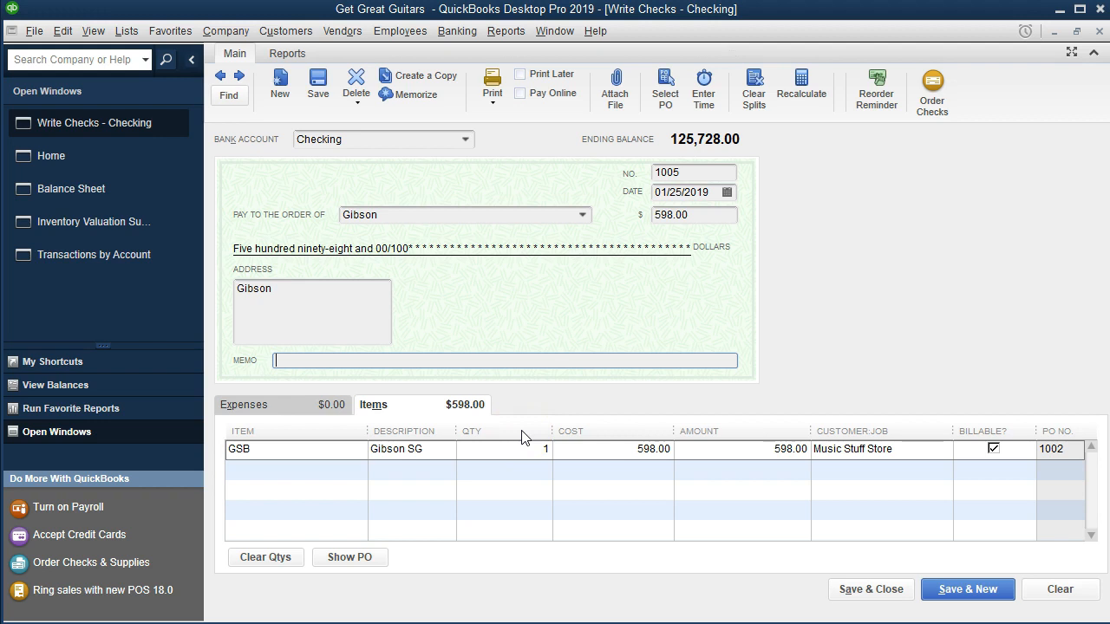
{"action": "key", "text": "Tab"}
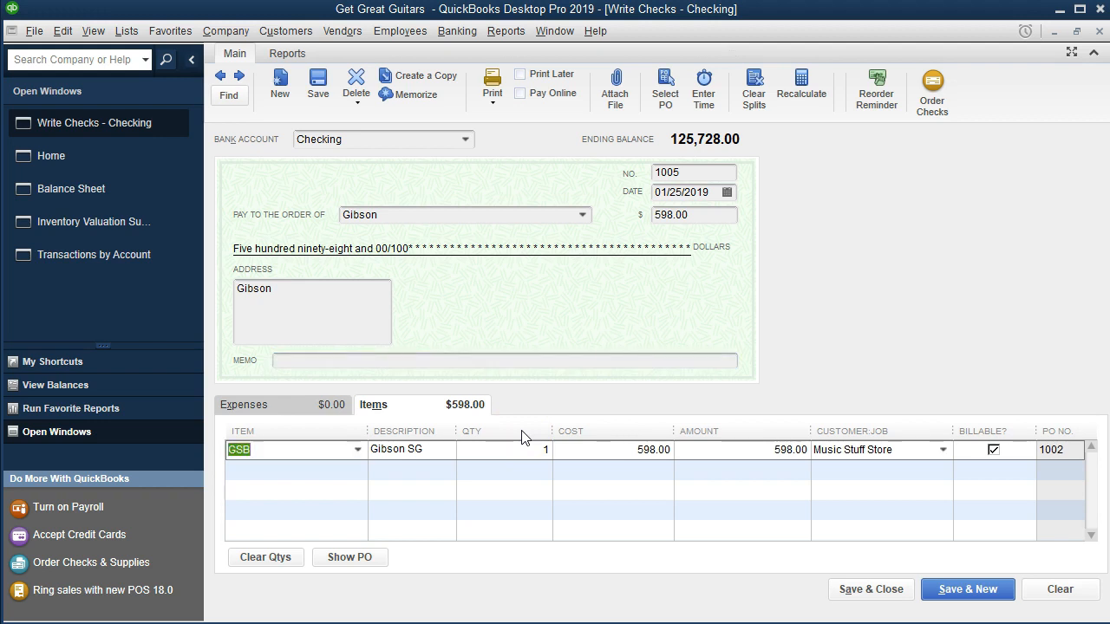
{"action": "key", "text": "Tab"}
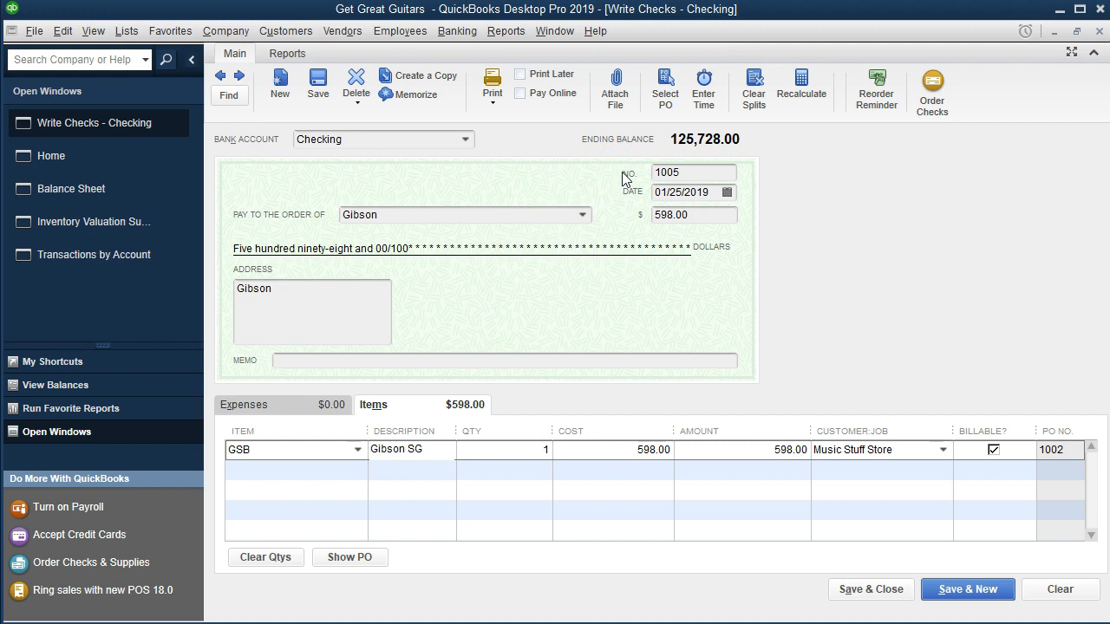
{"action": "left_click", "coordinate": [299, 405]}
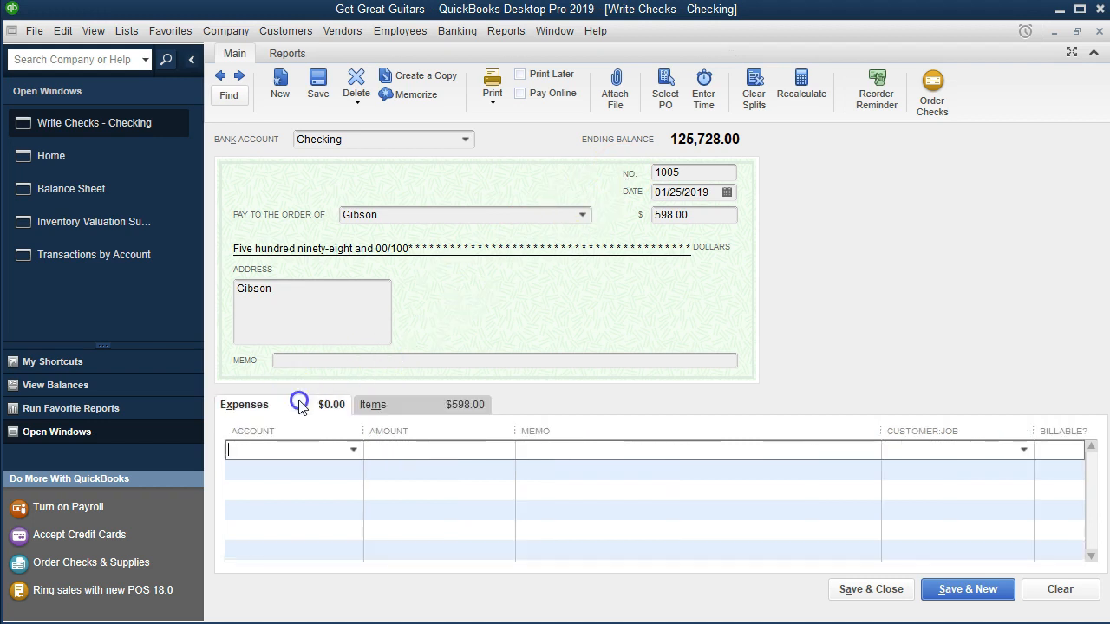
{"action": "left_click", "coordinate": [354, 450]}
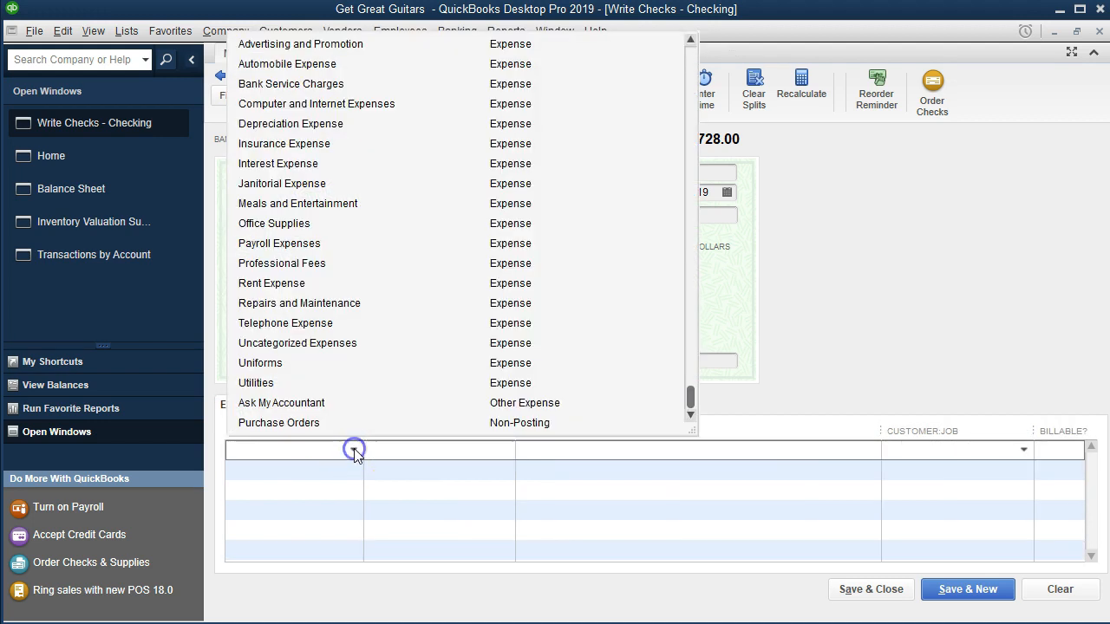
{"action": "scroll", "coordinate": [372, 378], "scroll_direction": "up", "scroll_amount": 8}
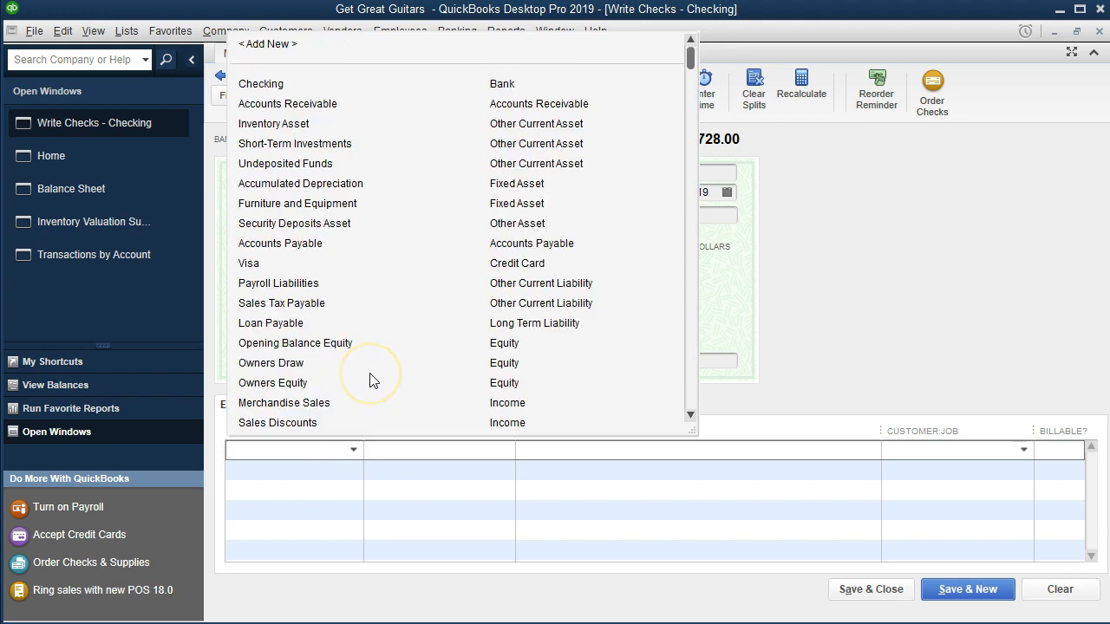
{"action": "left_click", "coordinate": [859, 325]}
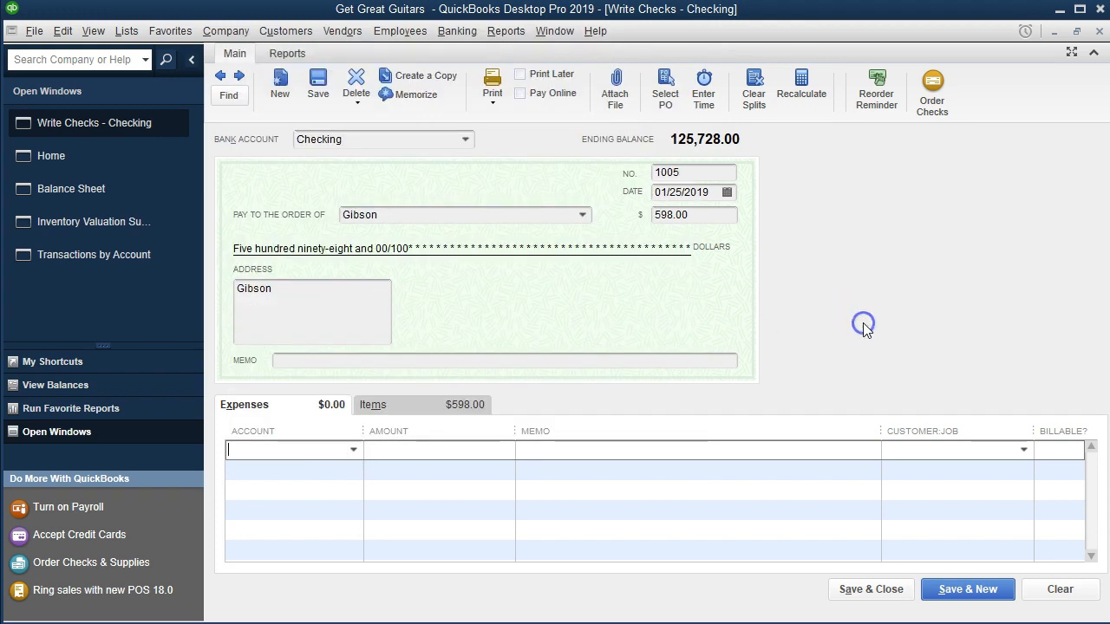
Step: Go back to the item lines of the Gibson check, then save and close the check
{"action": "left_click", "coordinate": [435, 405]}
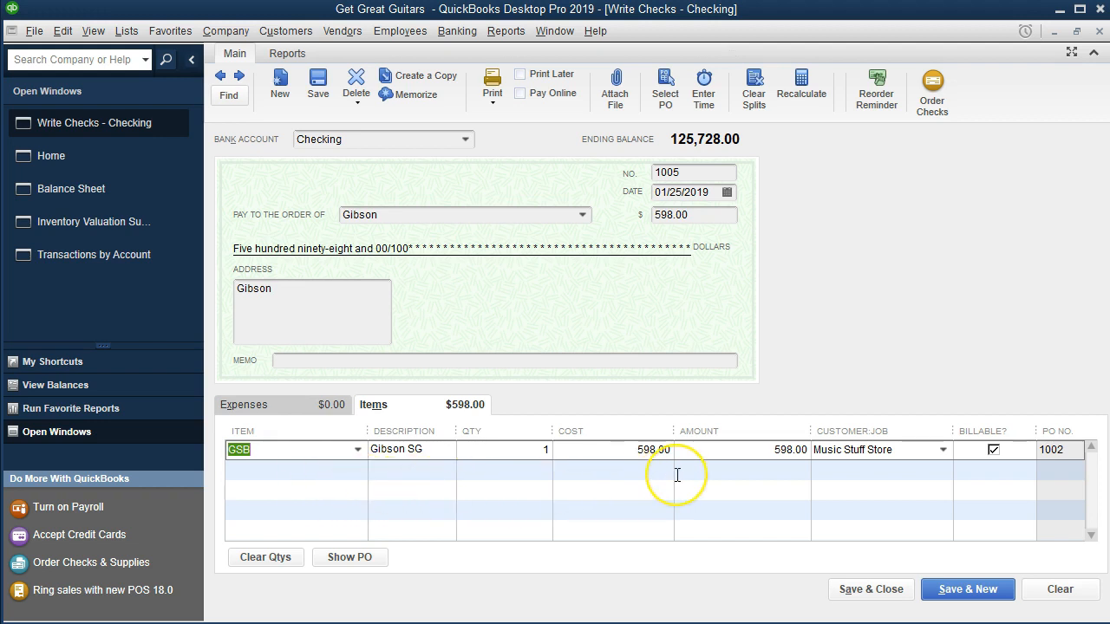
{"action": "left_click", "coordinate": [858, 590]}
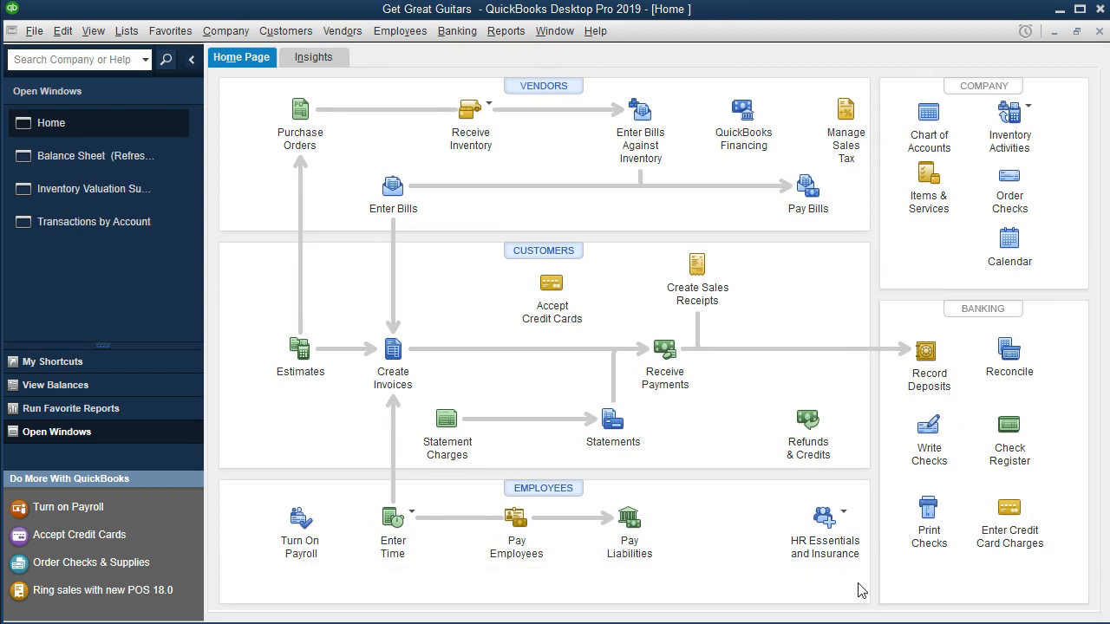
Step: Drill down from the Balance Sheet's Checking balance to the Gibson check dated 01/25/2019, then return to the Balance Sheet
{"action": "left_click", "coordinate": [131, 163]}
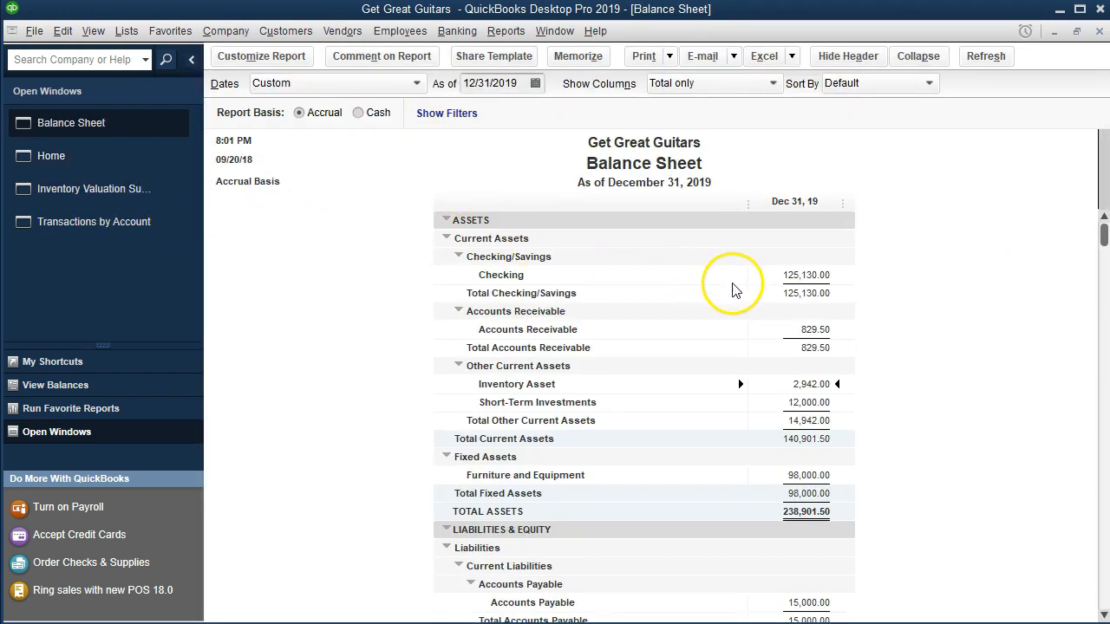
{"action": "left_click", "coordinate": [768, 274]}
{"action": "double_click", "coordinate": [769, 273]}
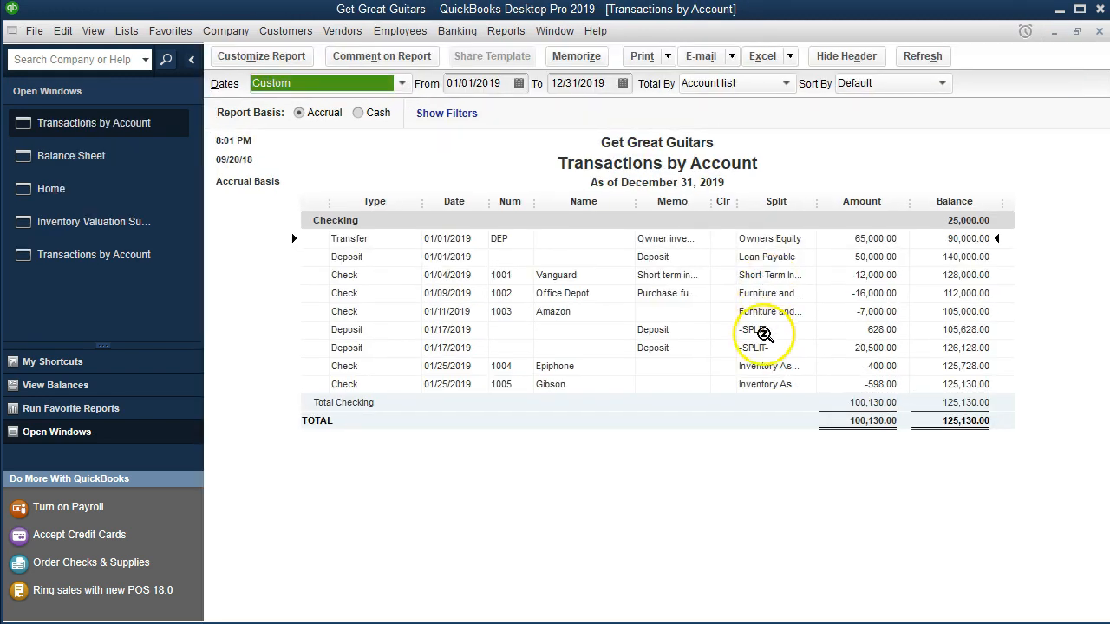
{"action": "double_click", "coordinate": [837, 382]}
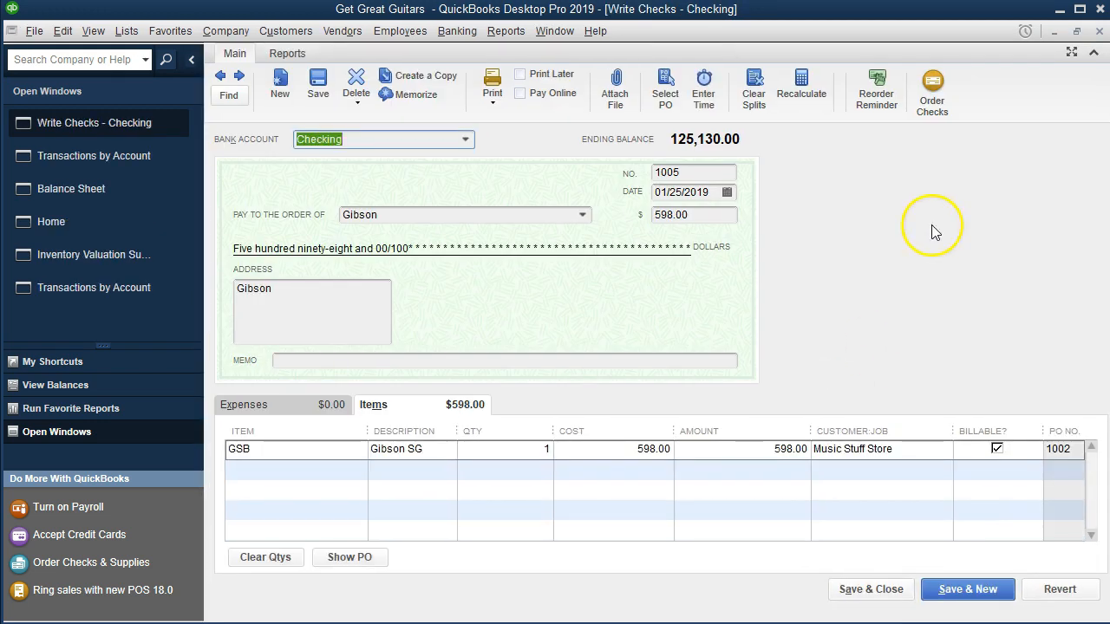
{"action": "left_click", "coordinate": [1099, 32]}
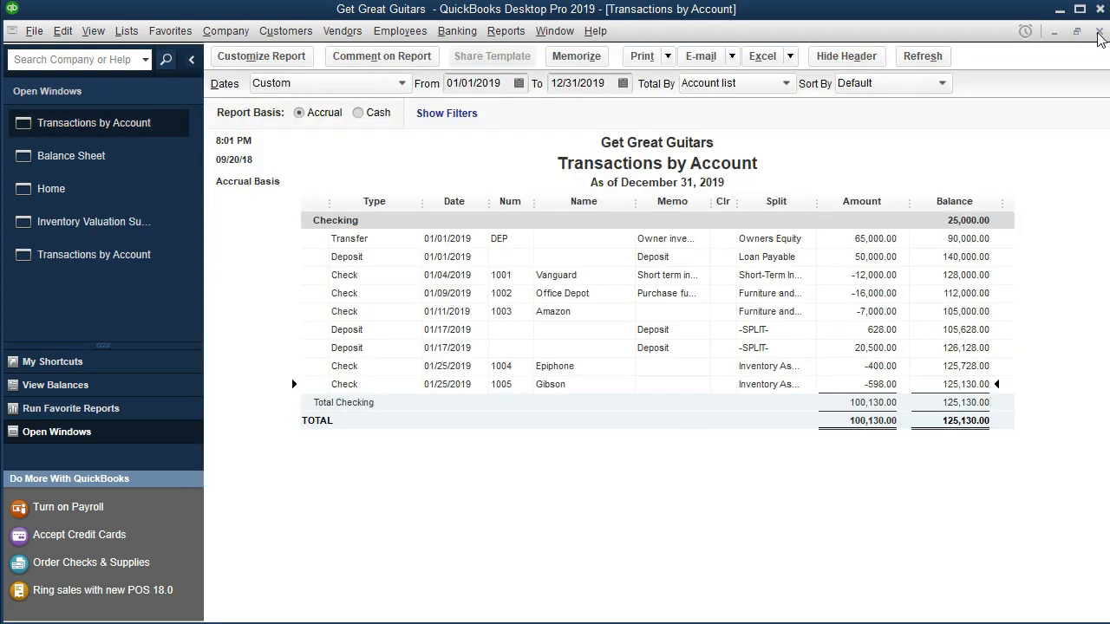
{"action": "left_click", "coordinate": [1099, 32]}
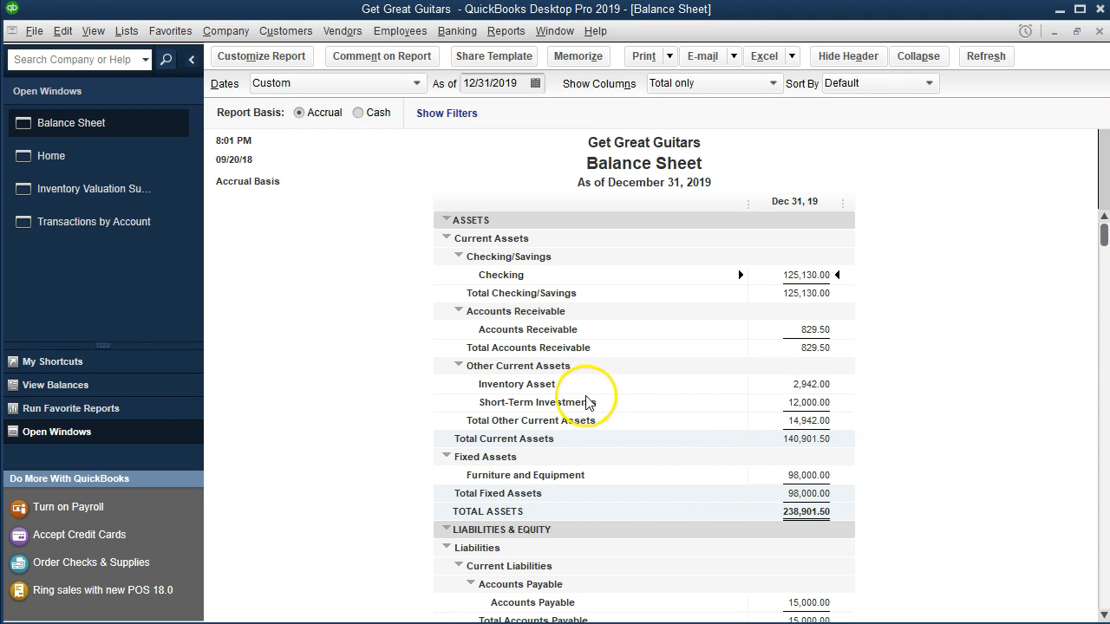
Step: Drill down from the Balance Sheet's Inventory Asset balance to the check for the Gibson SG, then return to the Balance Sheet
{"action": "double_click", "coordinate": [769, 380]}
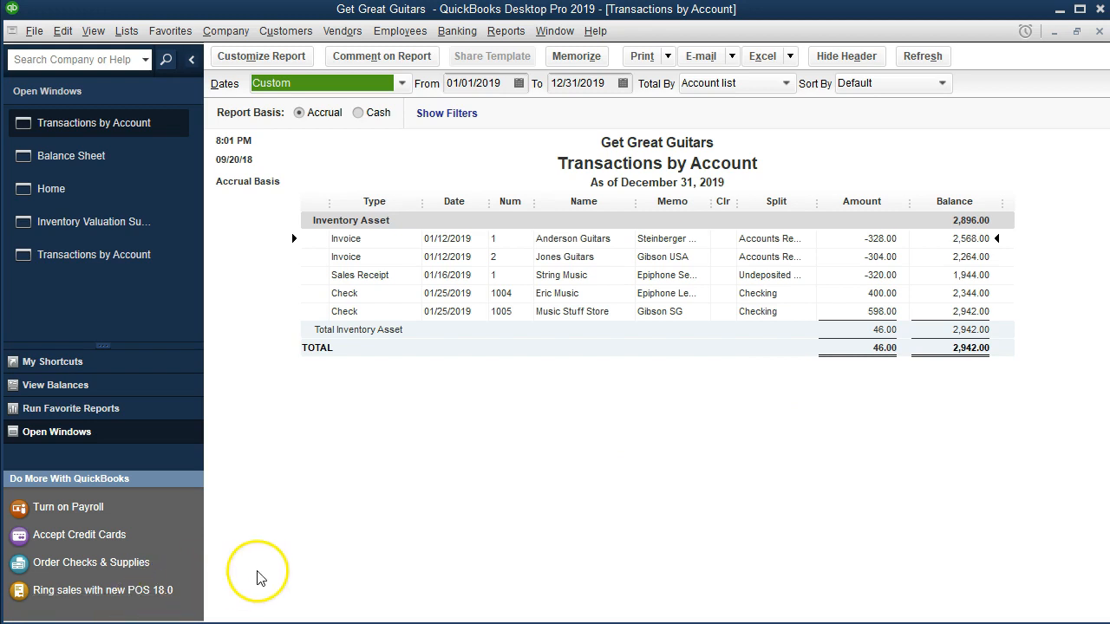
{"action": "double_click", "coordinate": [854, 312]}
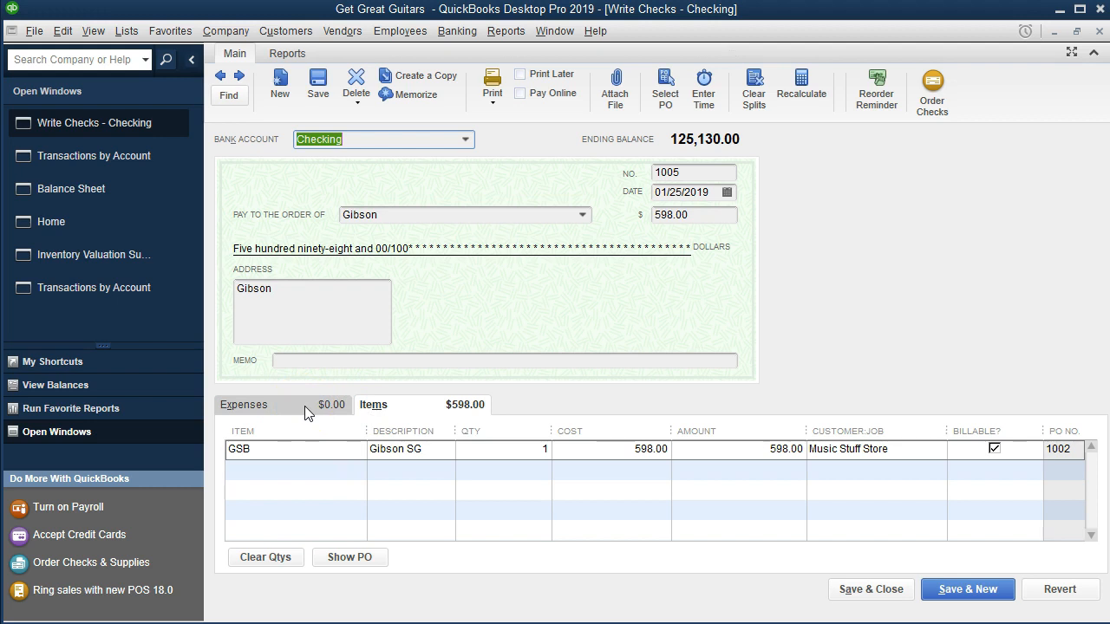
{"action": "left_click", "coordinate": [1101, 33]}
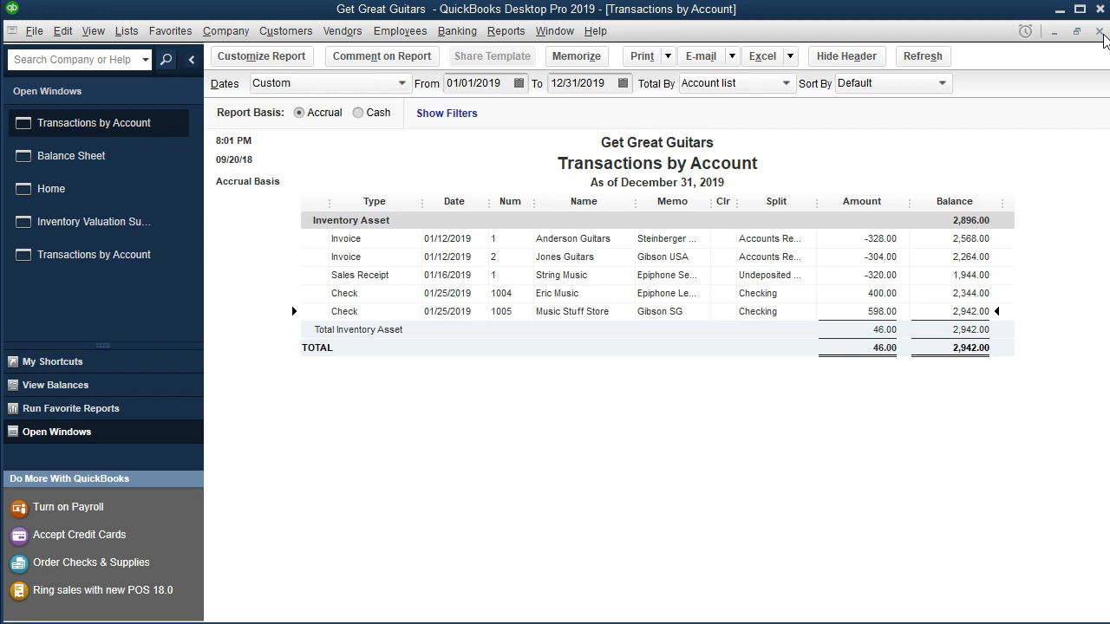
{"action": "left_click", "coordinate": [1100, 32]}
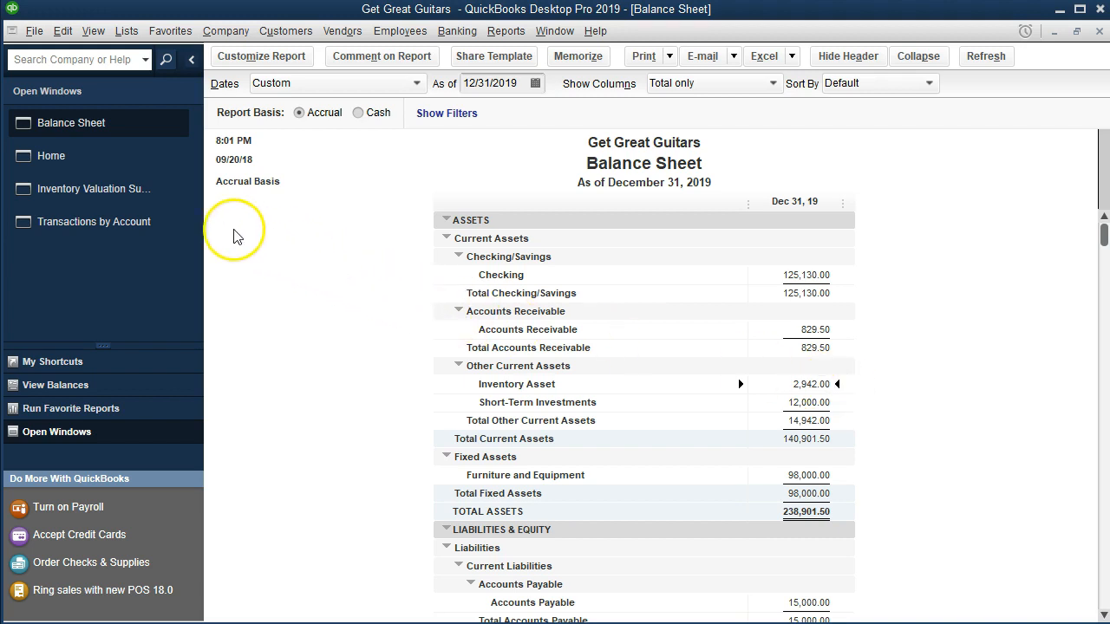
Step: Drill down from the Gibson SG's on-hand quantity in the Inventory Valuation Summary to its valuation detail
{"action": "left_click", "coordinate": [118, 199]}
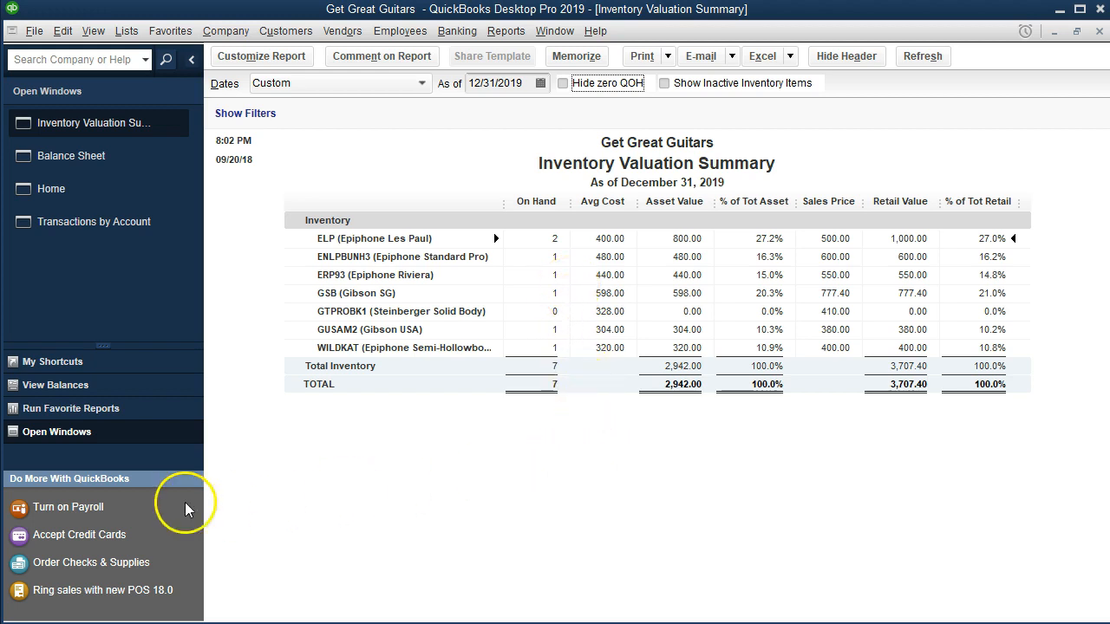
{"action": "double_click", "coordinate": [388, 295]}
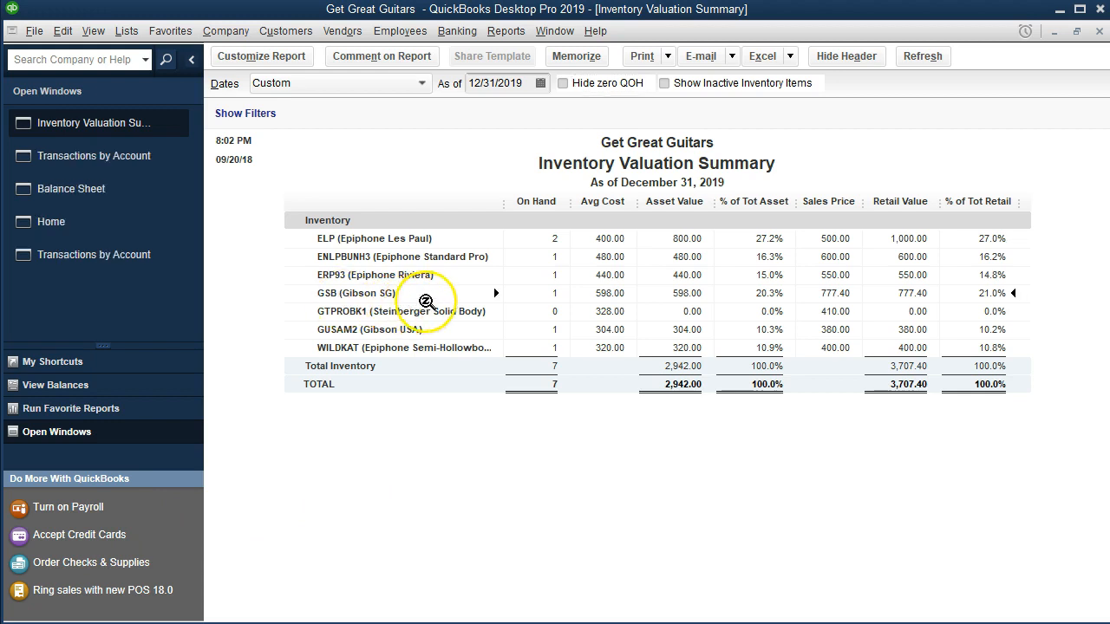
{"action": "double_click", "coordinate": [555, 294]}
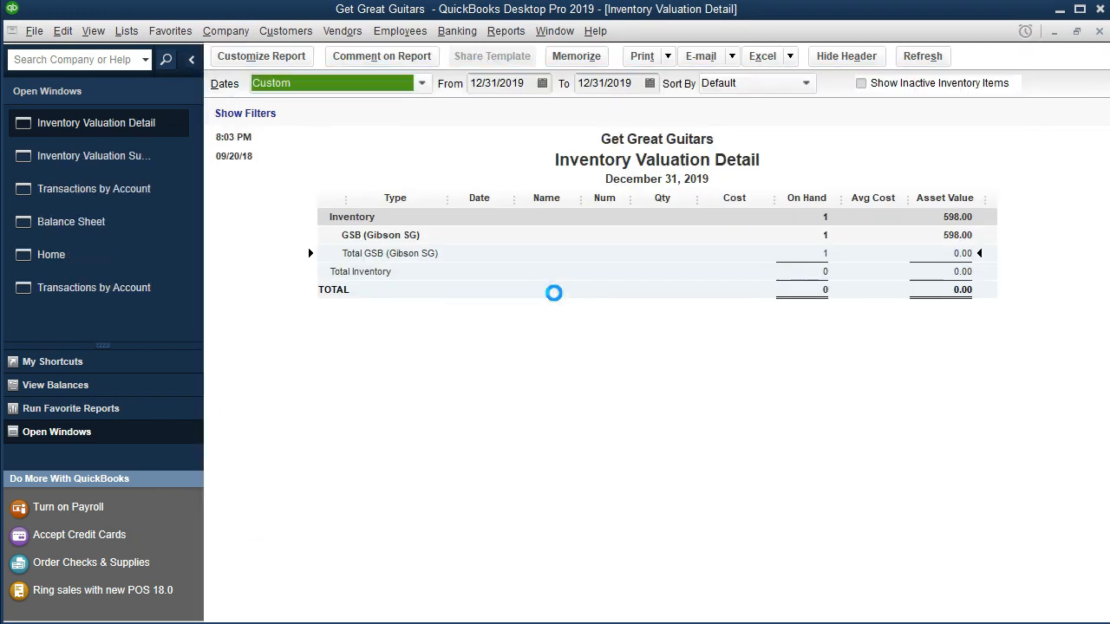
Step: Set the Inventory Valuation Detail's start date to 01/01/2019 and open the check listed for the Gibson SG
{"action": "type", "text": "010119"}
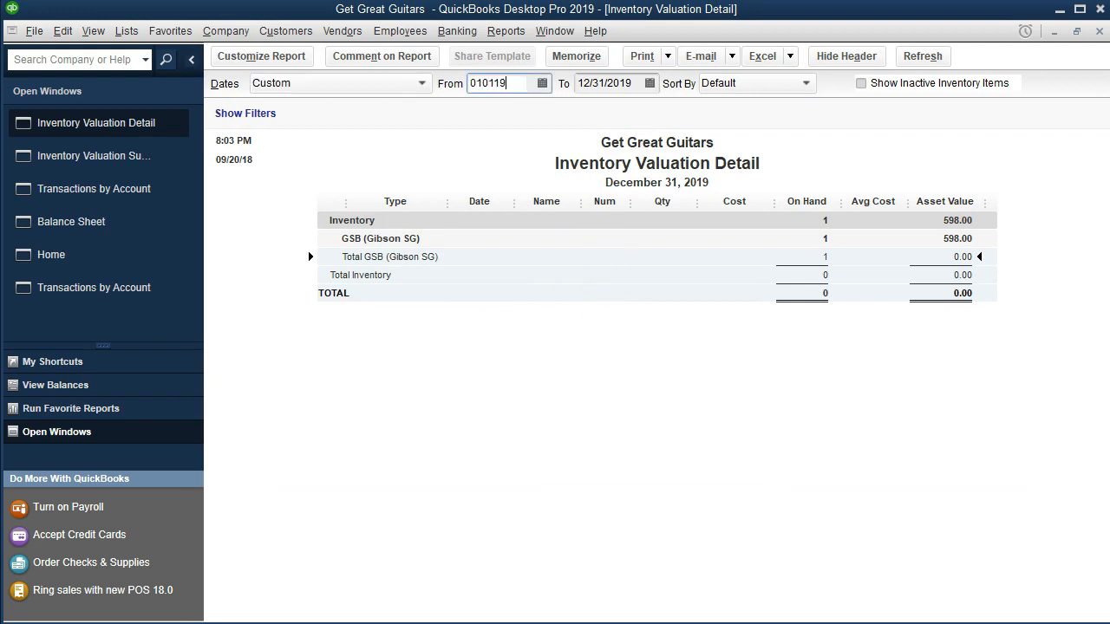
{"action": "key", "text": "Tab"}
{"action": "left_click", "coordinate": [578, 294]}
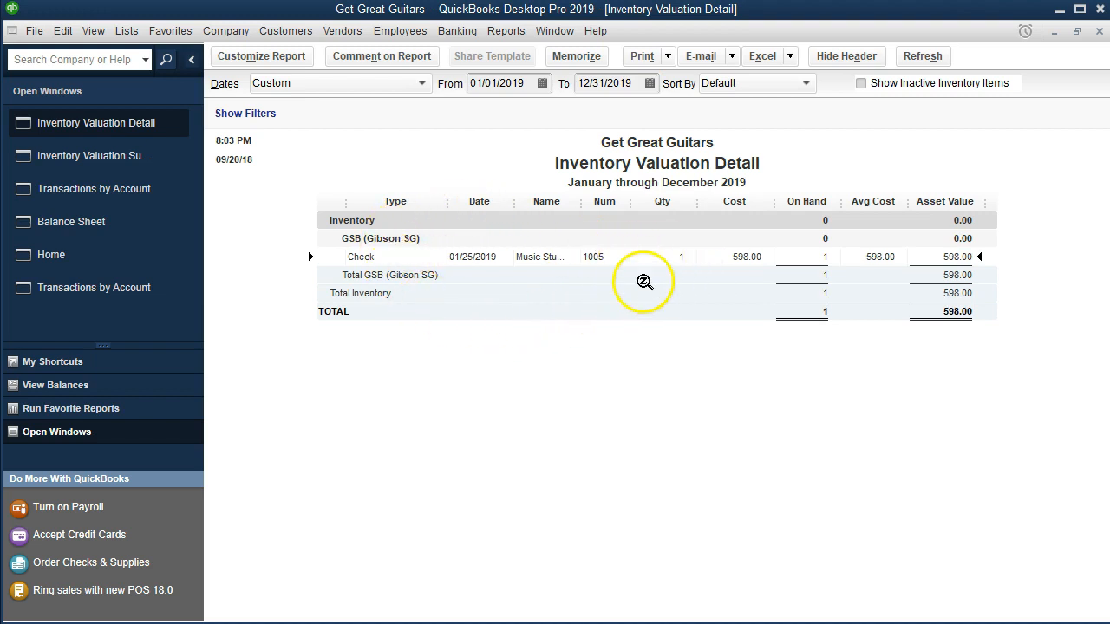
{"action": "left_click", "coordinate": [723, 256]}
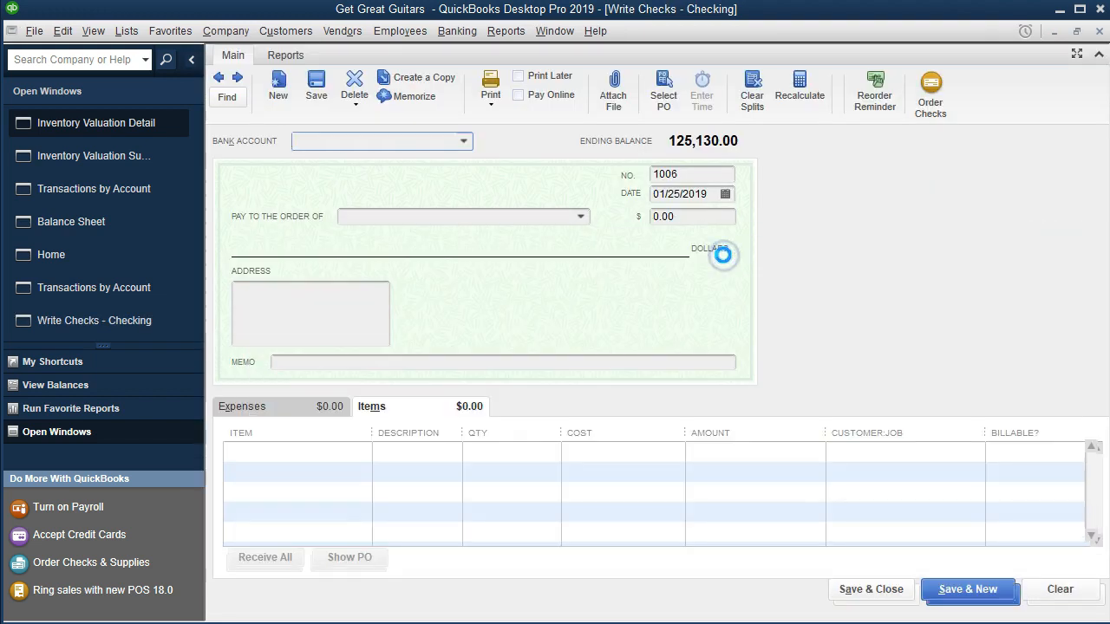